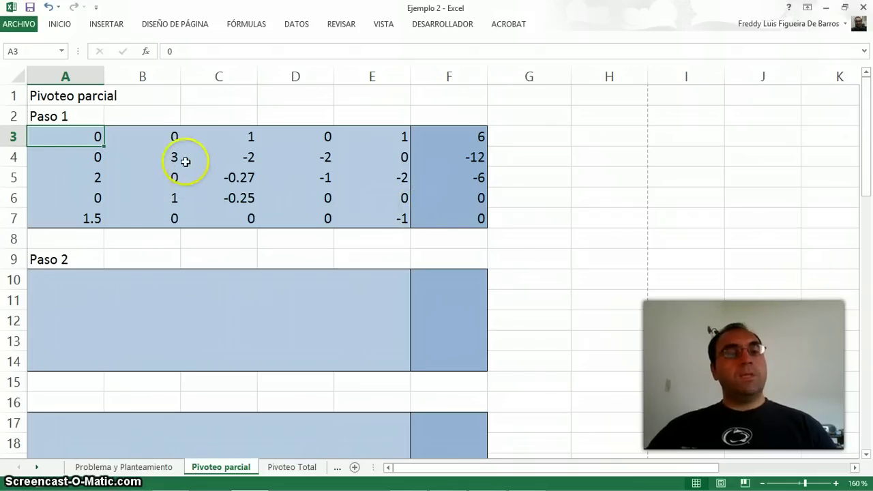
# - Shade the first-column pivot cell A5 dark blue and enter the row-swap note "F3 <-->F1" in G5
pyautogui.moveTo(78, 136); pyautogui.dragTo(78, 221)
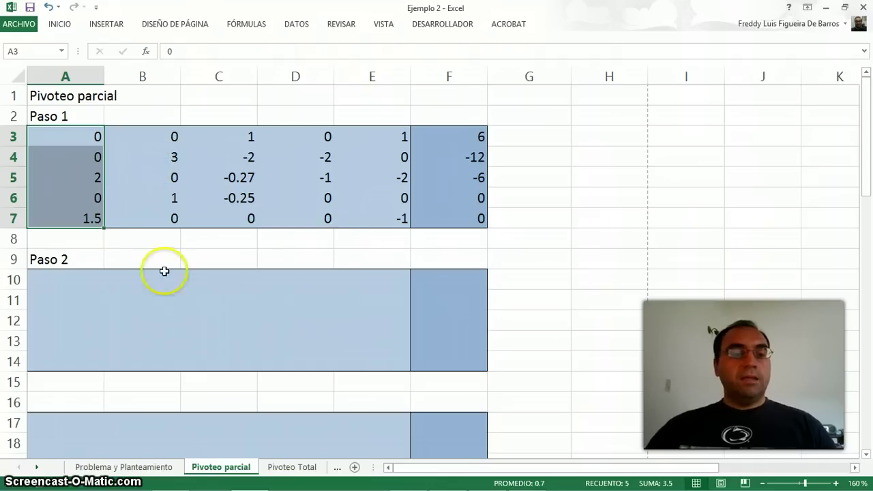
pyautogui.click(78, 177)
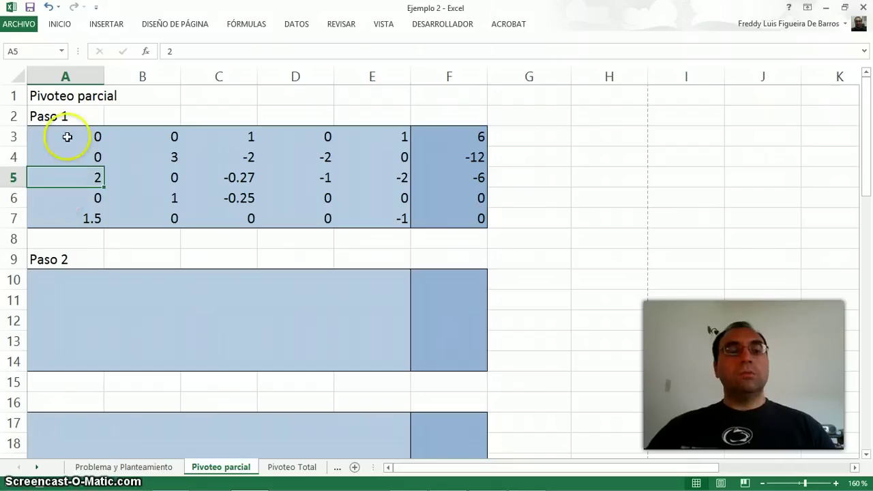
pyautogui.moveTo(66, 137); pyautogui.dragTo(68, 208)
pyautogui.click(75, 183)
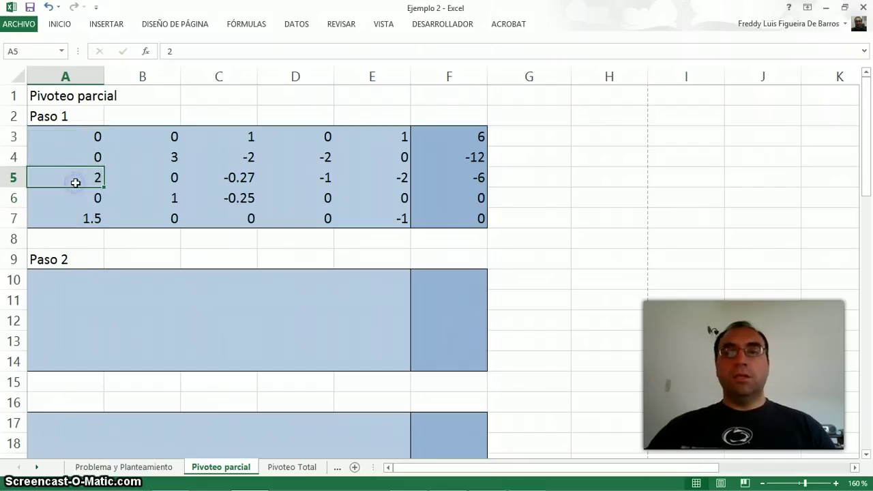
pyautogui.rightClick(75, 178)
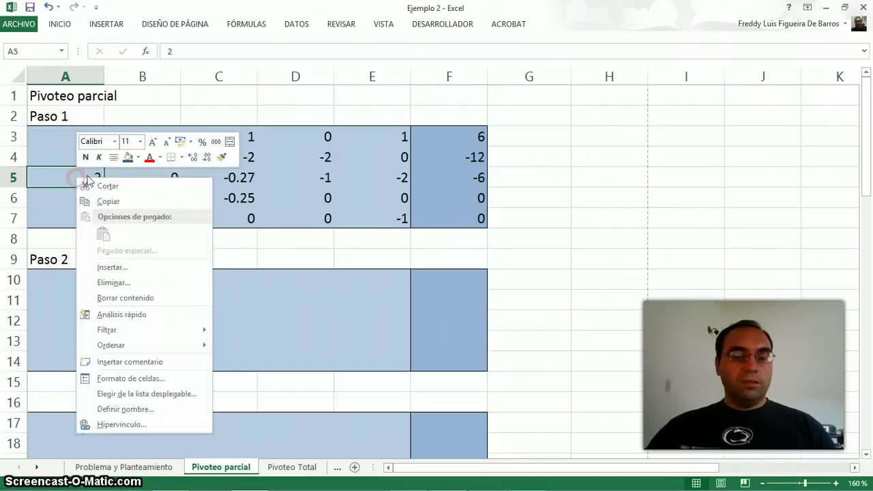
pyautogui.click(127, 157)
pyautogui.click(193, 281)
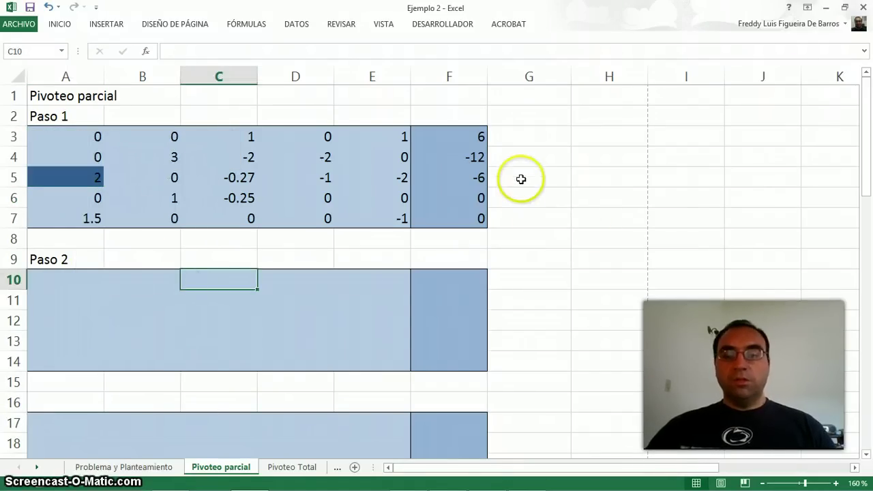
pyautogui.click(520, 178)
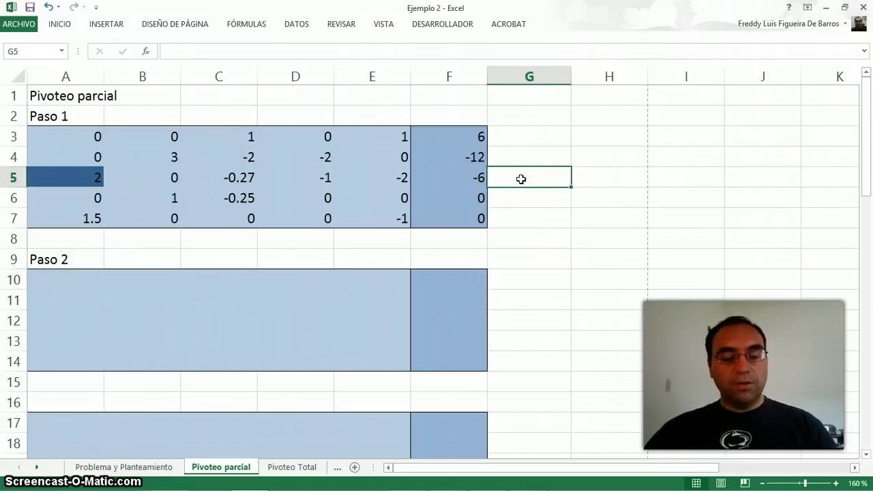
pyautogui.write('F3 <-->F1')
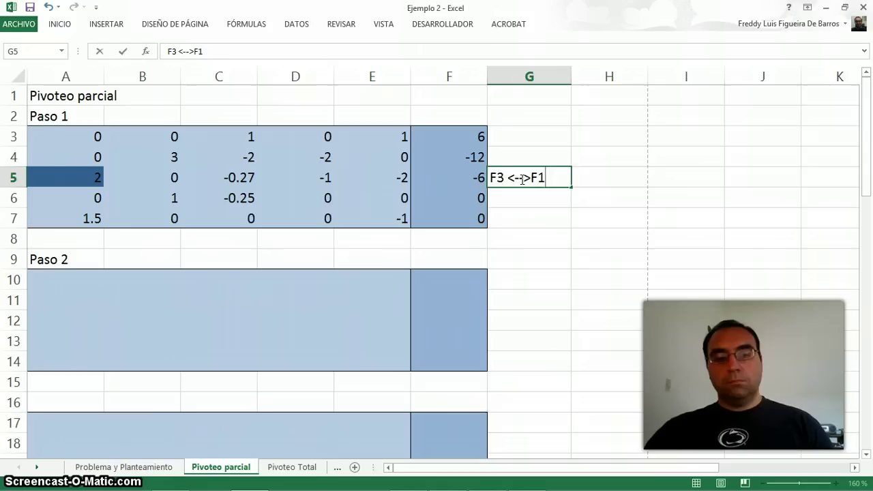
# - Fill A10:F10 of the Paso 2 matrix with the array formula =A5:F5
pyautogui.click(60, 276)
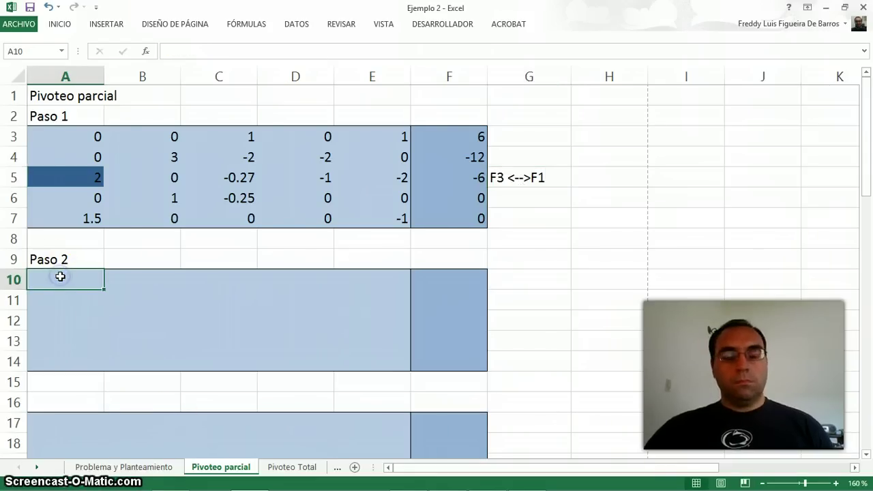
pyautogui.hotkey('shift', 'Right')
pyautogui.hotkey('shift', 'Right')
pyautogui.hotkey('shift', 'Right')
pyautogui.hotkey('shift', 'Right')
pyautogui.hotkey('shift', 'Right')
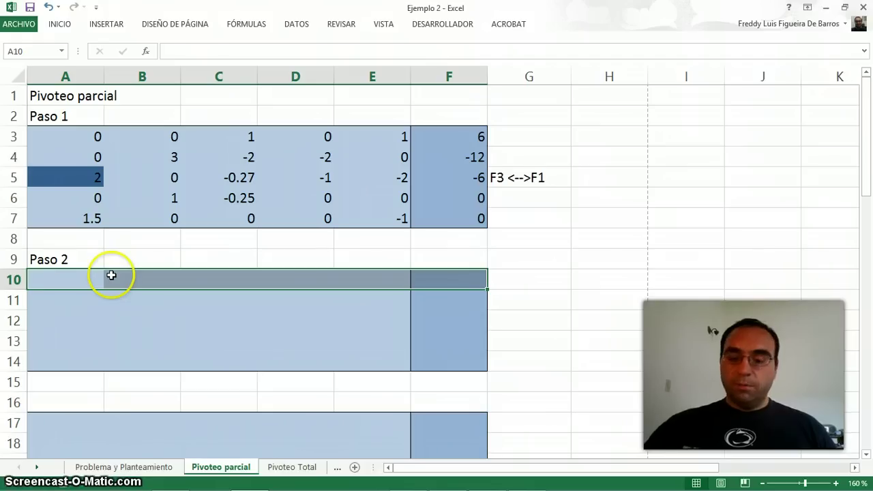
pyautogui.write('=')
pyautogui.moveTo(48, 176); pyautogui.dragTo(439, 178)
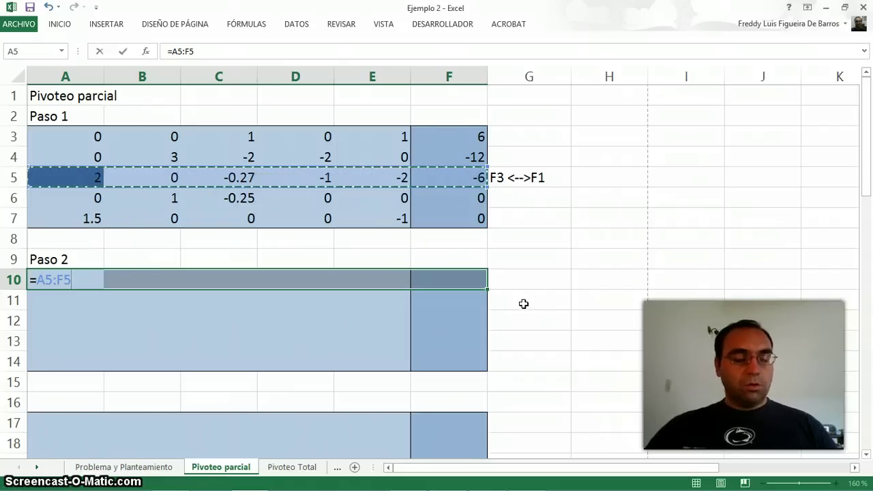
pyautogui.hotkey('ctrl', 'shift', 'Return')
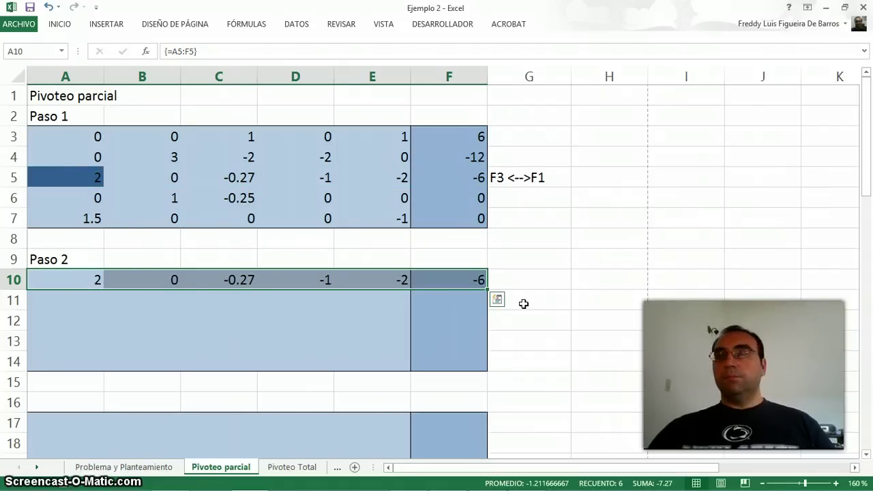
# - Fill A11:F11 of the Paso 2 matrix with the array formula =A4:F4
pyautogui.click(52, 296)
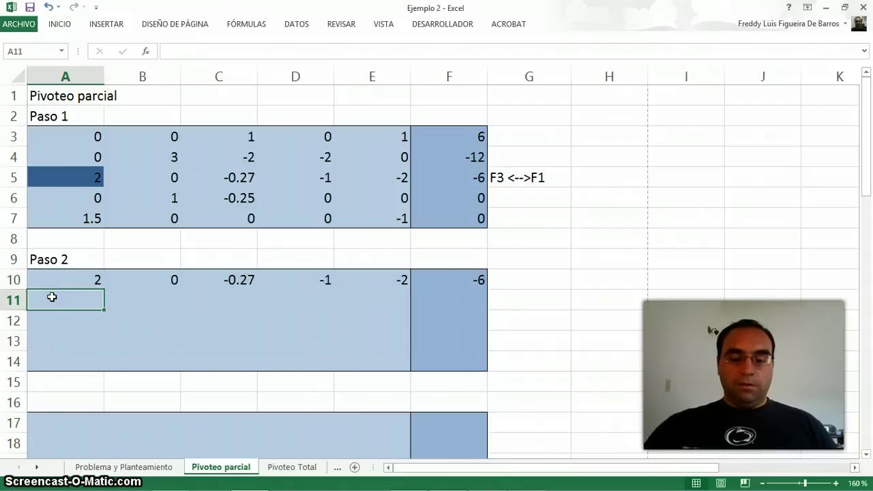
pyautogui.hotkey('shift', 'Right')
pyautogui.hotkey('shift', 'Right')
pyautogui.hotkey('shift', 'Right')
pyautogui.hotkey('shift', 'Right')
pyautogui.hotkey('shift', 'Right')
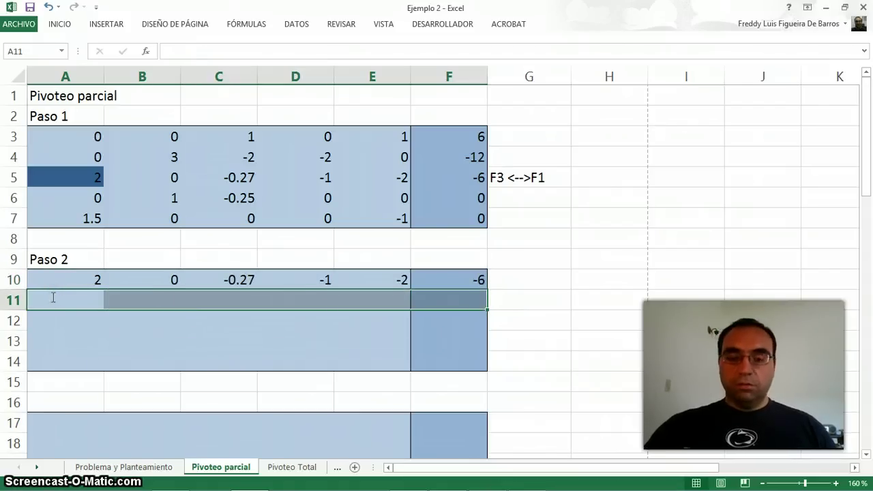
pyautogui.write('=')
pyautogui.moveTo(64, 152); pyautogui.dragTo(460, 167)
pyautogui.hotkey('ctrl', 'shift', 'Return')
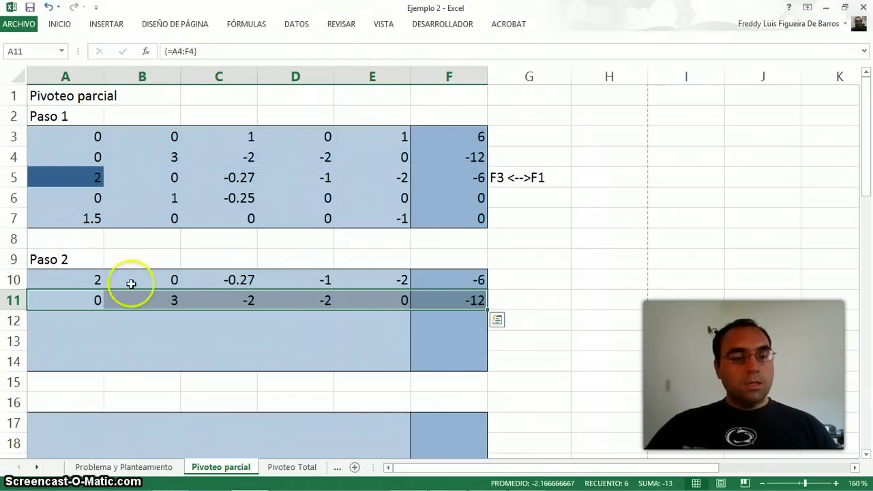
# - Fill A12:F12 of the Paso 2 matrix with the array formula =A3:F3
pyautogui.moveTo(52, 323); pyautogui.dragTo(452, 310)
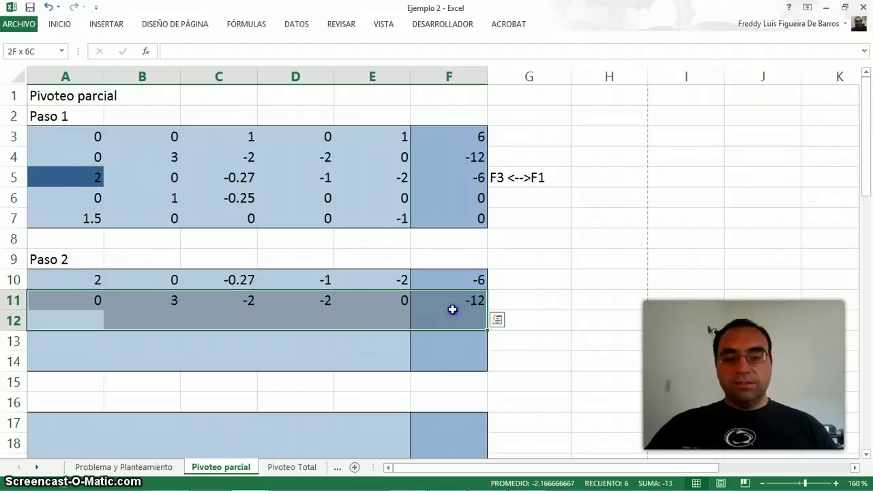
pyautogui.moveTo(61, 315); pyautogui.dragTo(457, 320)
pyautogui.write('=')
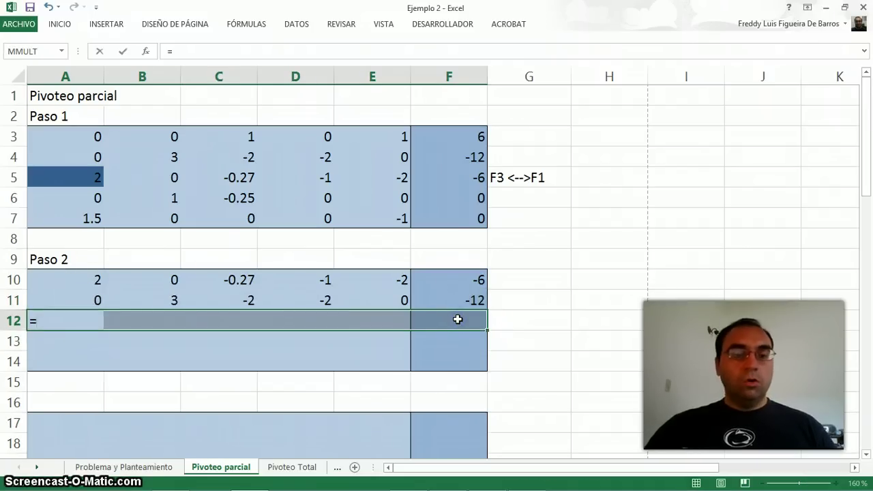
pyautogui.moveTo(75, 135); pyautogui.dragTo(441, 140)
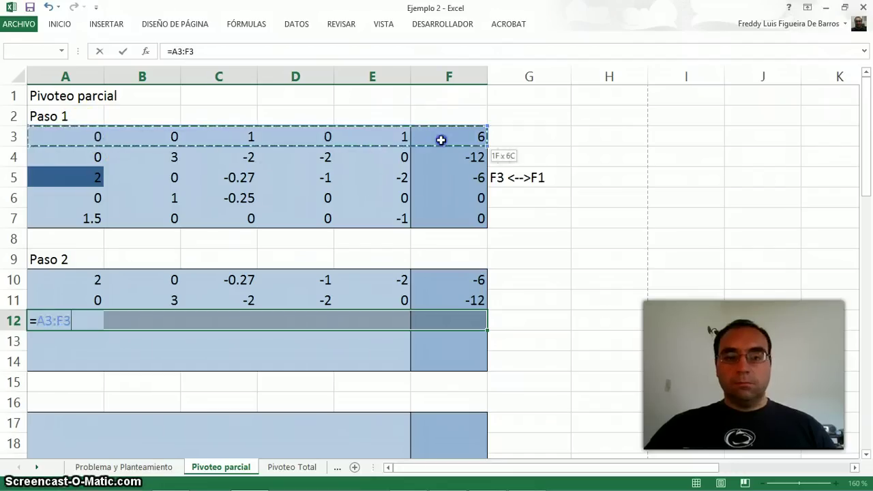
pyautogui.hotkey('ctrl', 'shift', 'Return')
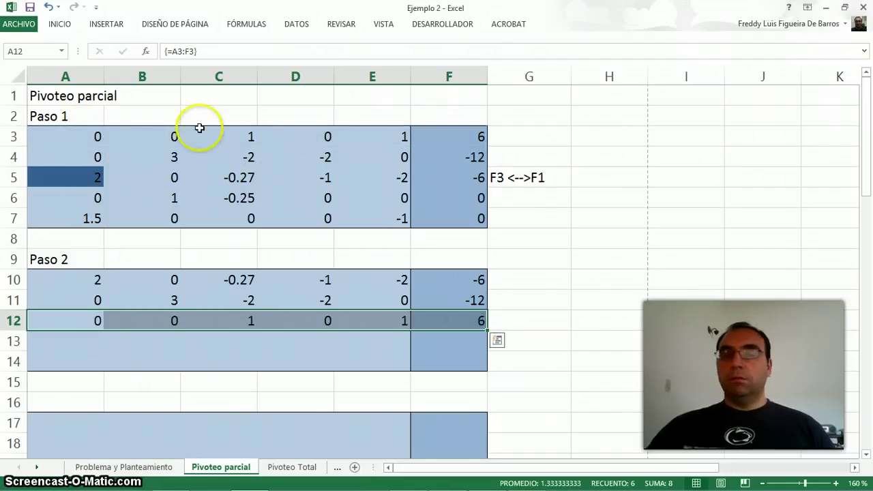
# - Fill the last two Paso 2 rows, A13:F14, with the array formula =A6:F7
pyautogui.moveTo(82, 350); pyautogui.dragTo(431, 364)
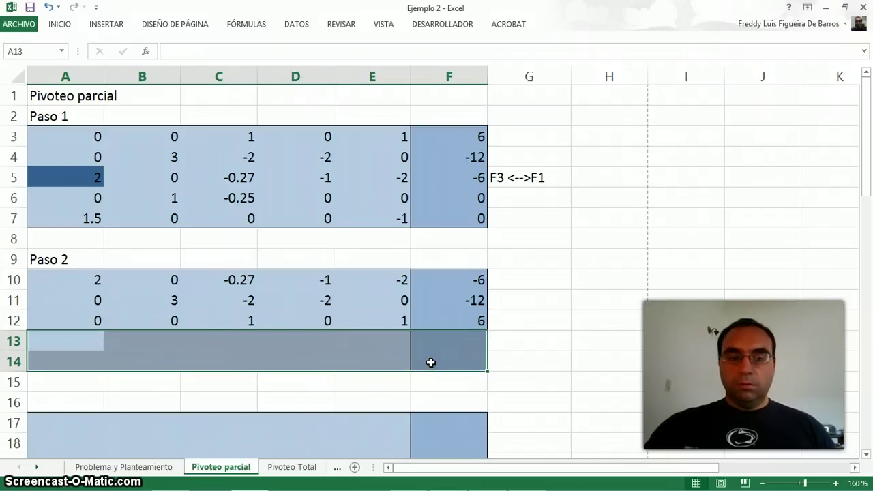
pyautogui.write('=')
pyautogui.moveTo(72, 194); pyautogui.dragTo(444, 212)
pyautogui.hotkey('ctrl', 'shift', 'Return')
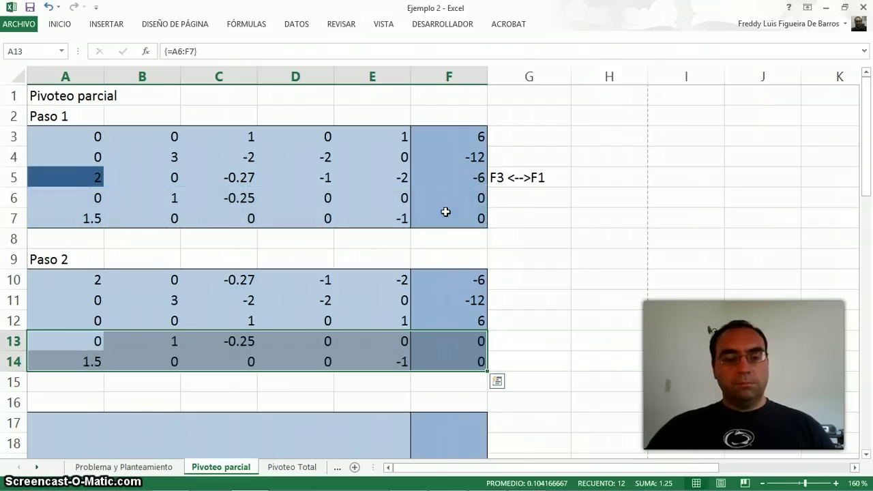
# - Shade the Paso 2 pivot cell A10 dark blue
pyautogui.scroll(-1, 578, 293)
pyautogui.click(51, 213)
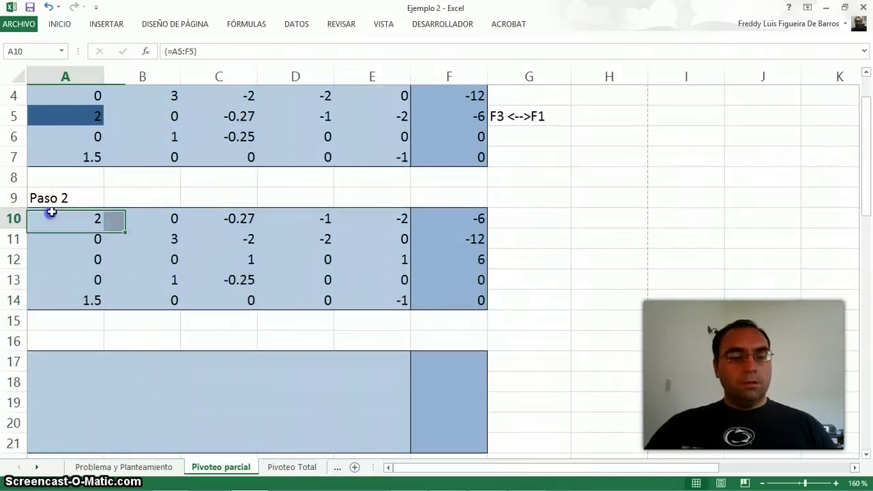
pyautogui.rightClick(52, 212)
pyautogui.click(104, 191)
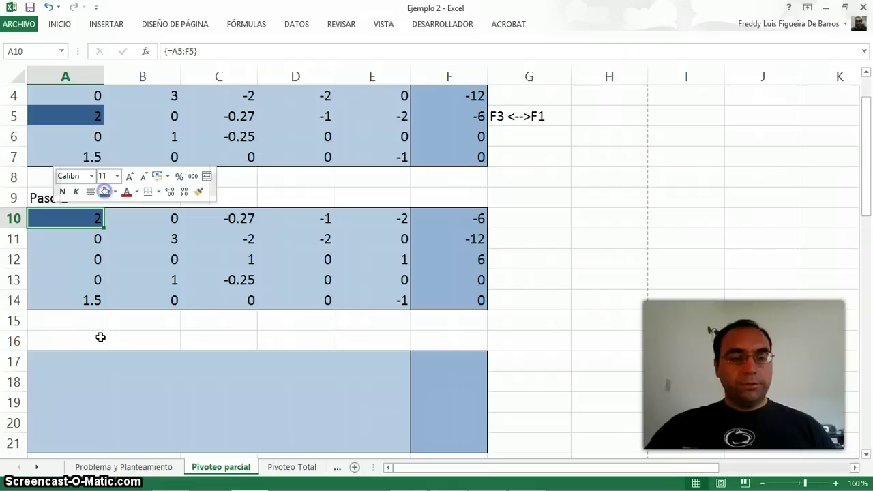
# - Enter the row operation note "F5 --> F5 - (1.5/2)F1" in G14, beside the last Paso 2 row
pyautogui.click(68, 303)
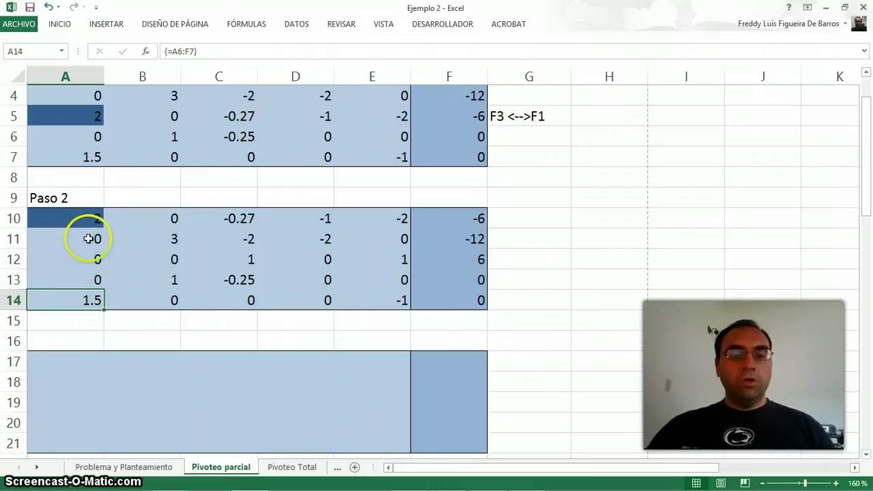
pyautogui.click(543, 307)
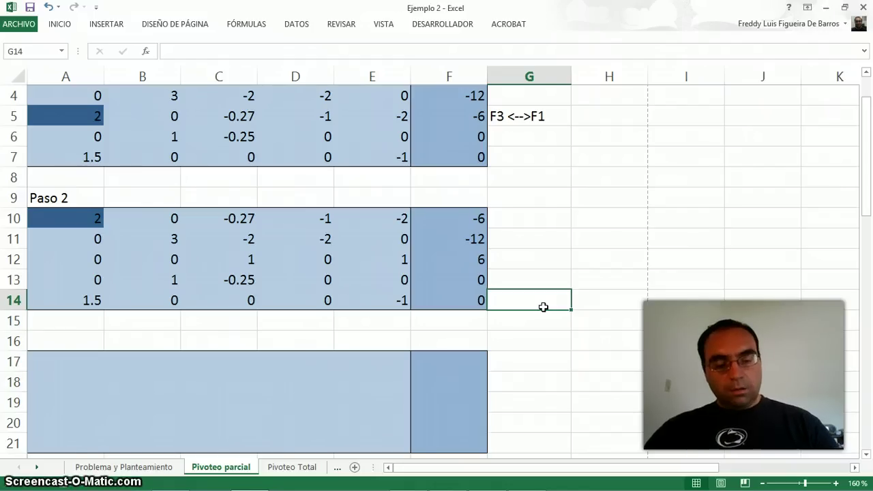
pyautogui.write('F5')
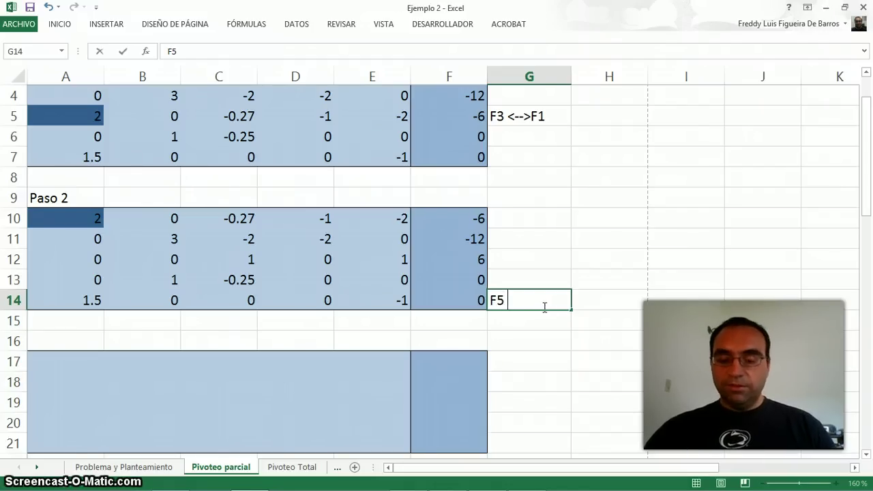
pyautogui.write(' --.')
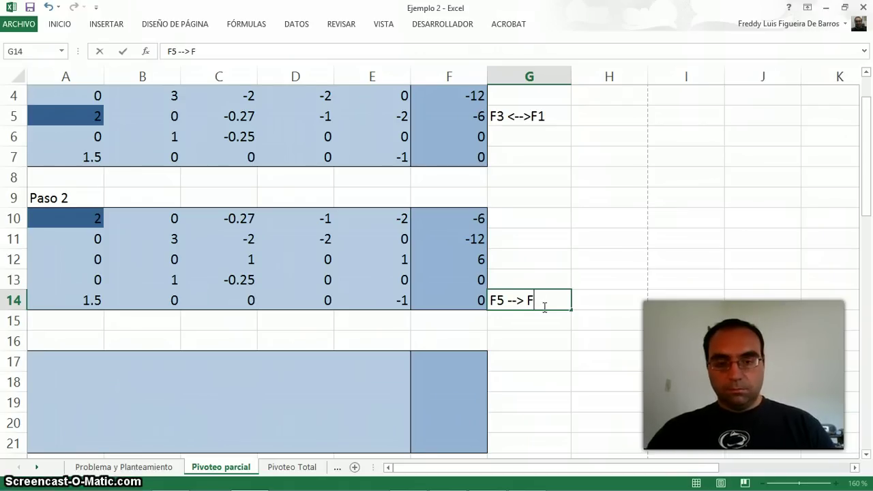
pyautogui.write(' F5 - (')
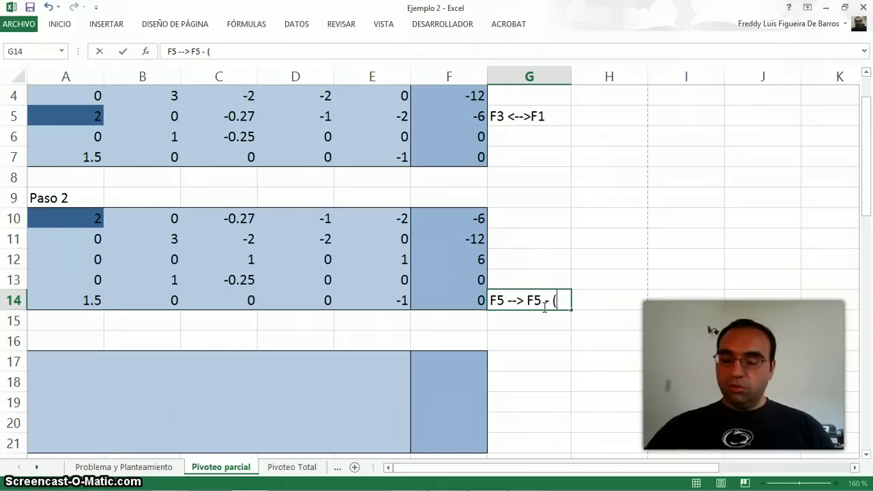
pyautogui.write('1.5/')
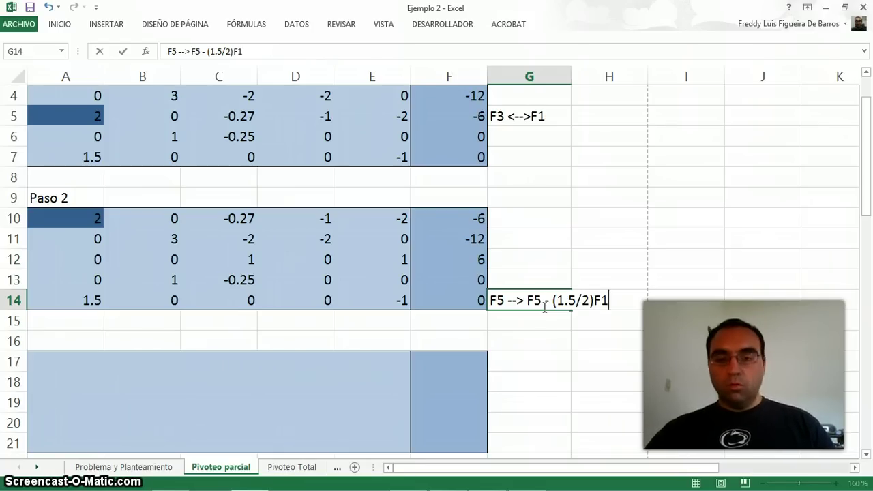
pyautogui.write('2)F1')
pyautogui.press('Return')
# - Fill A17:F20 of the next matrix block with the array formula =A10:F13
pyautogui.scroll(-1, 538, 316)
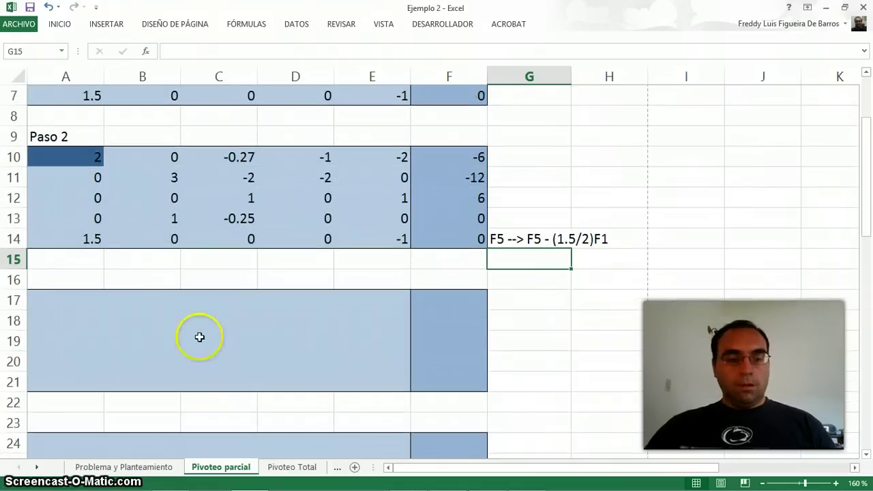
pyautogui.moveTo(59, 294); pyautogui.dragTo(439, 369)
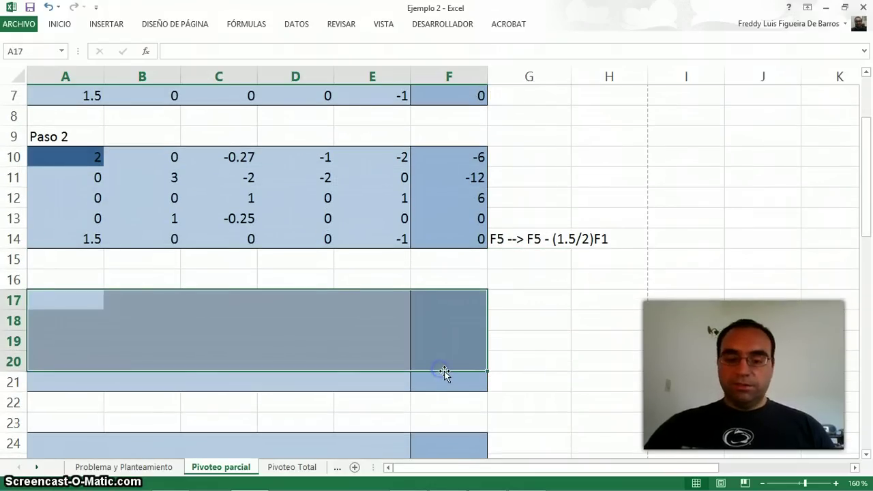
pyautogui.write('=')
pyautogui.moveTo(99, 167); pyautogui.dragTo(432, 230)
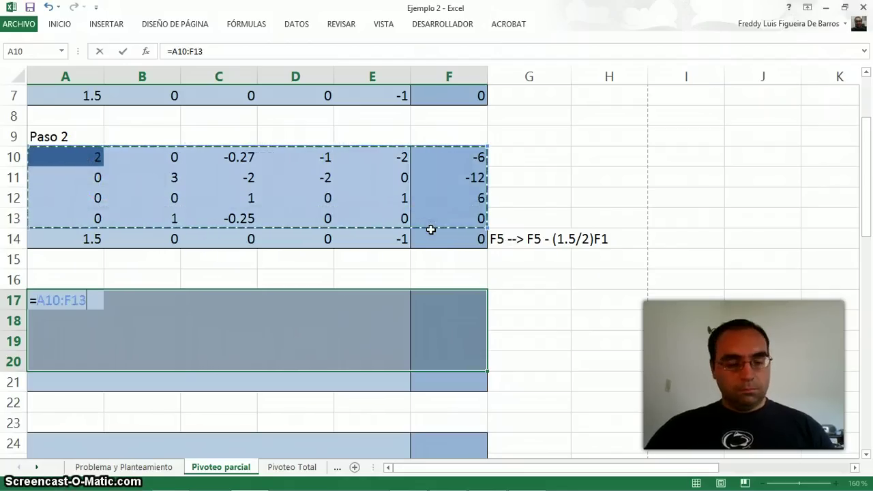
pyautogui.hotkey('ctrl', 'shift', 'Return')
# - Enter 0 in A21, the first cell of the block's last row
pyautogui.click(78, 377)
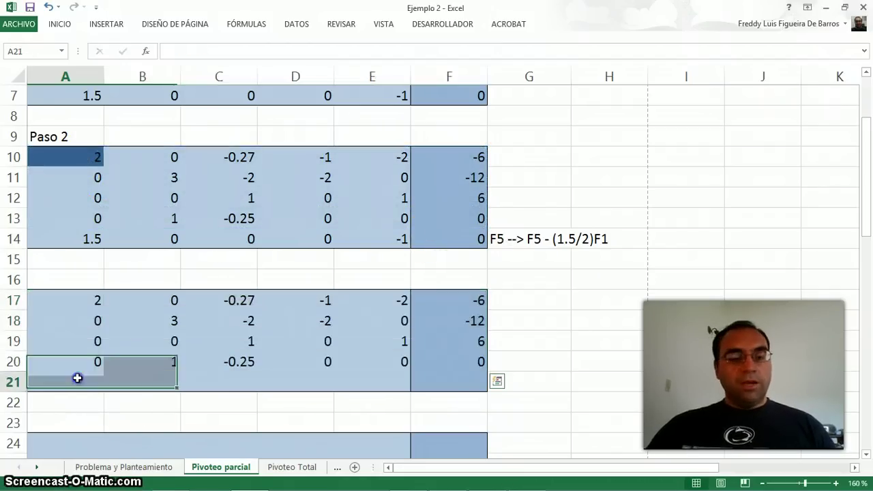
pyautogui.write('0')
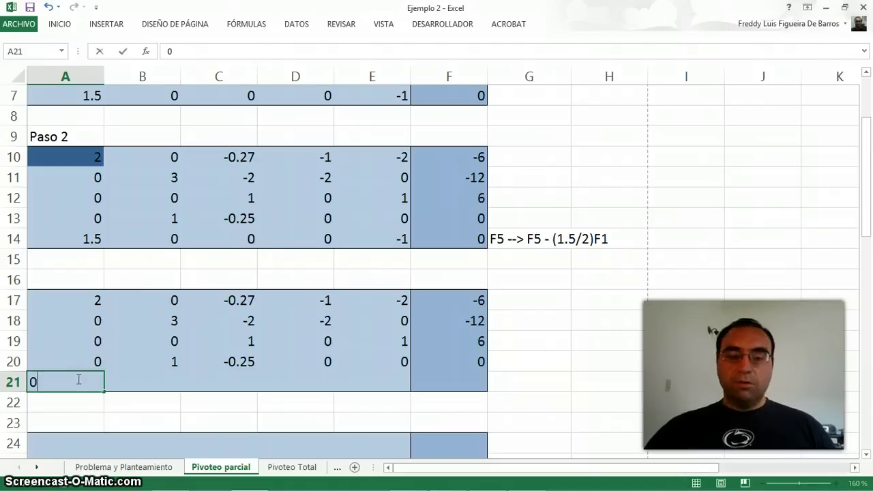
pyautogui.press('Tab')
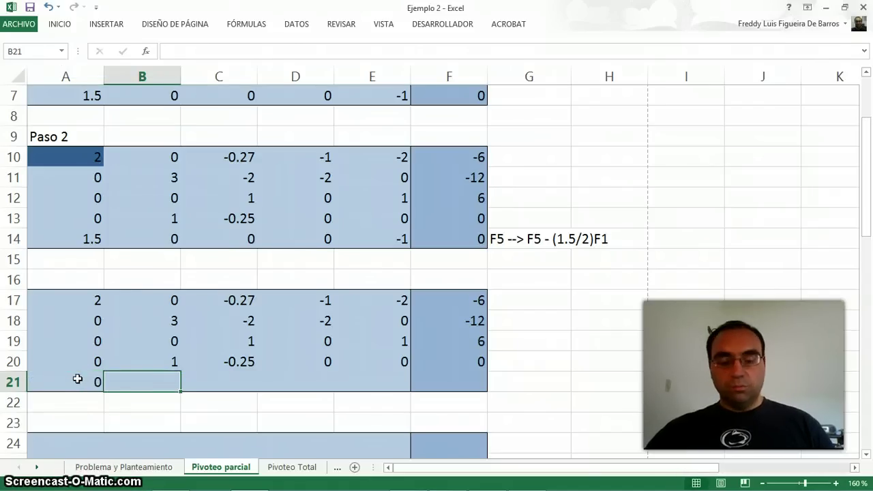
# - Fill B21:F21 with the array formula =B14:F14-(A14/A10)*B10:F10
pyautogui.hotkey('shift', 'Right')
pyautogui.hotkey('shift', 'Right')
pyautogui.hotkey('shift', 'Right')
pyautogui.hotkey('shift', 'Right')
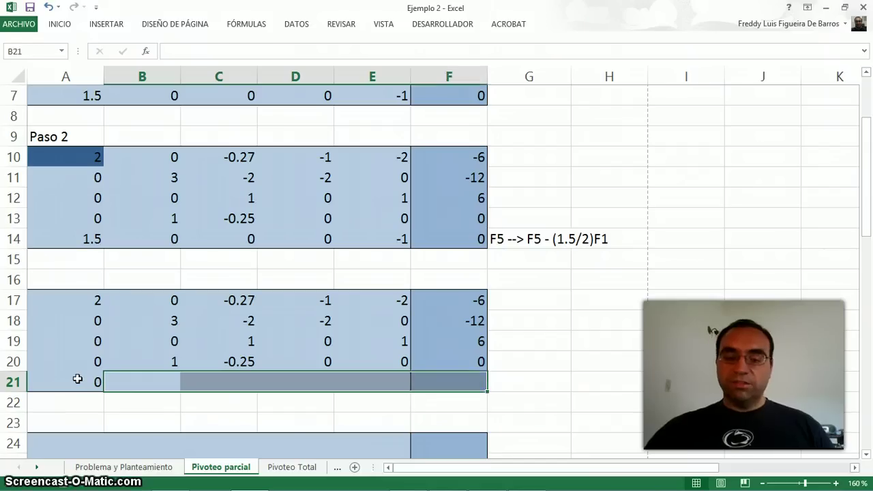
pyautogui.write('=')
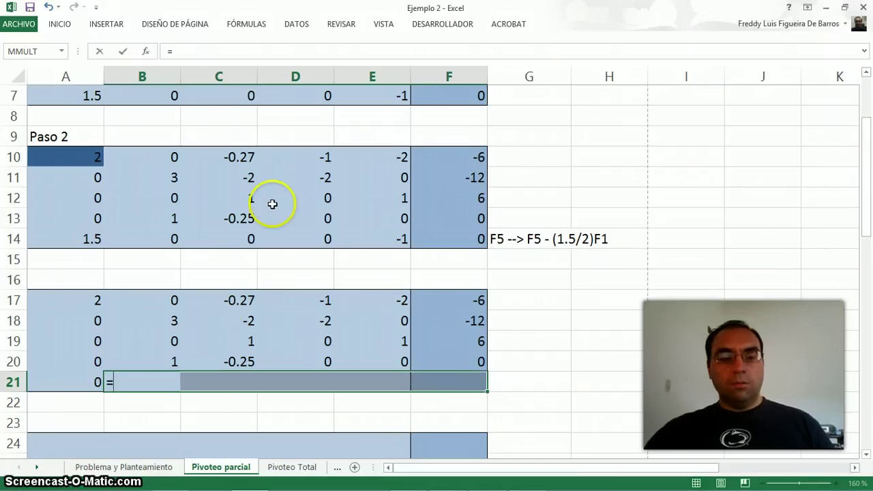
pyautogui.moveTo(147, 240); pyautogui.dragTo(443, 238)
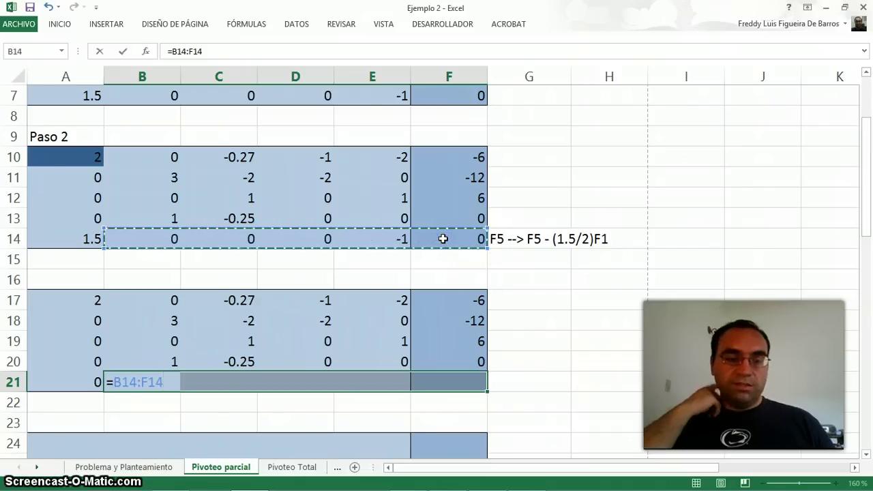
pyautogui.write('-')
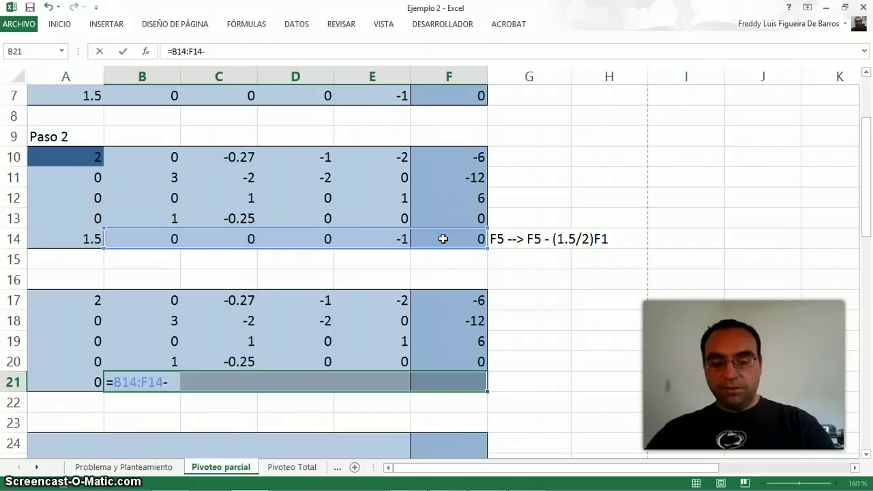
pyautogui.write('(')
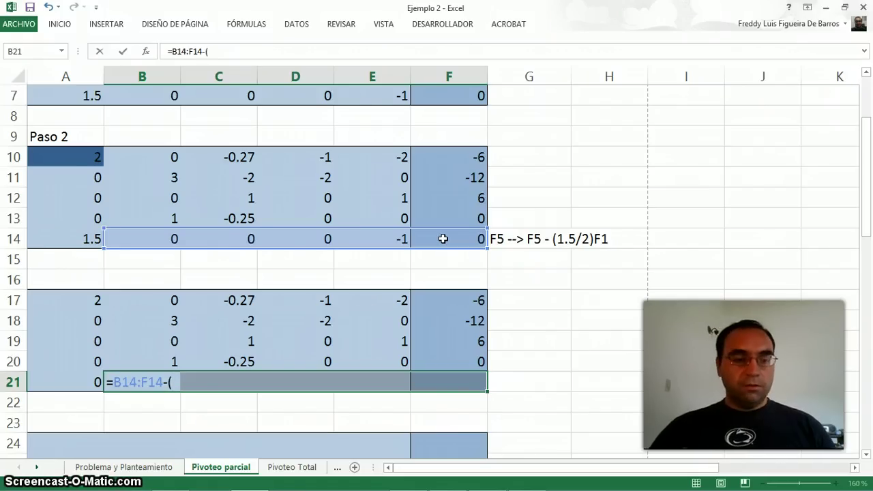
pyautogui.click(59, 245)
pyautogui.write('/')
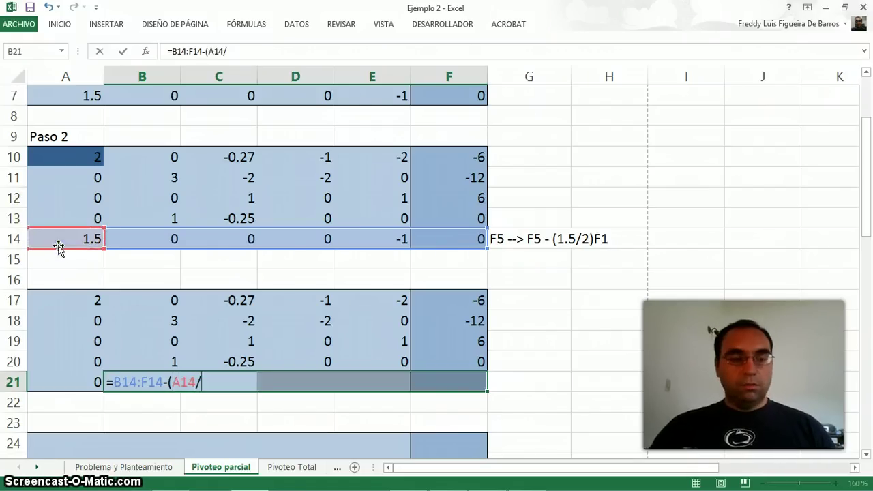
pyautogui.click(93, 158)
pyautogui.write(')*')
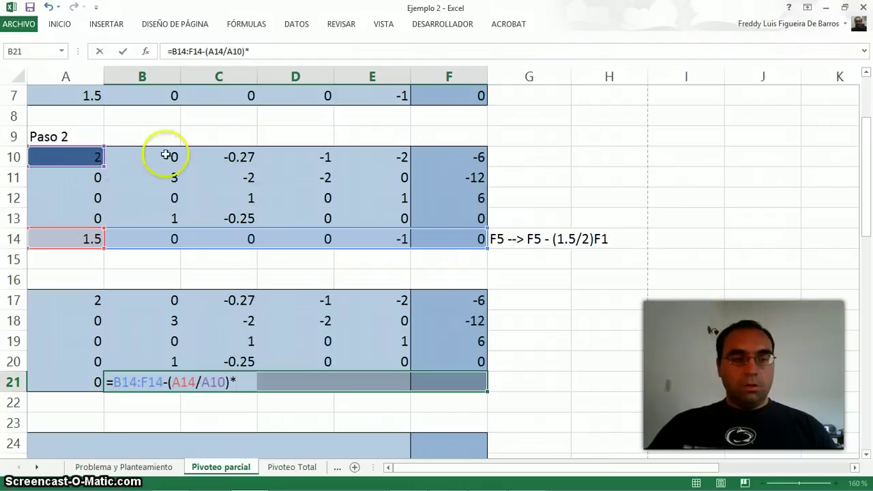
pyautogui.moveTo(171, 157); pyautogui.dragTo(424, 158)
pyautogui.hotkey('ctrl', 'shift', 'Return')
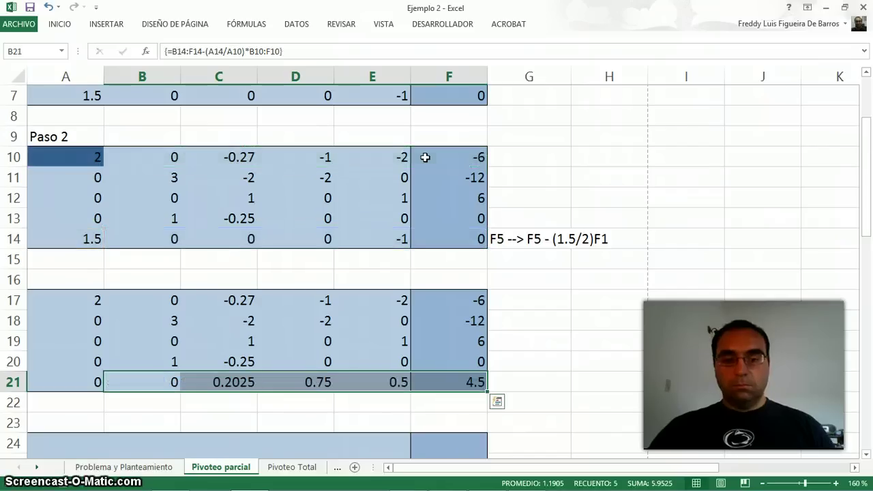
# - Shade B18, the second column's pivot cell in the A17:F21 block, dark blue
pyautogui.scroll(-2, 477, 208)
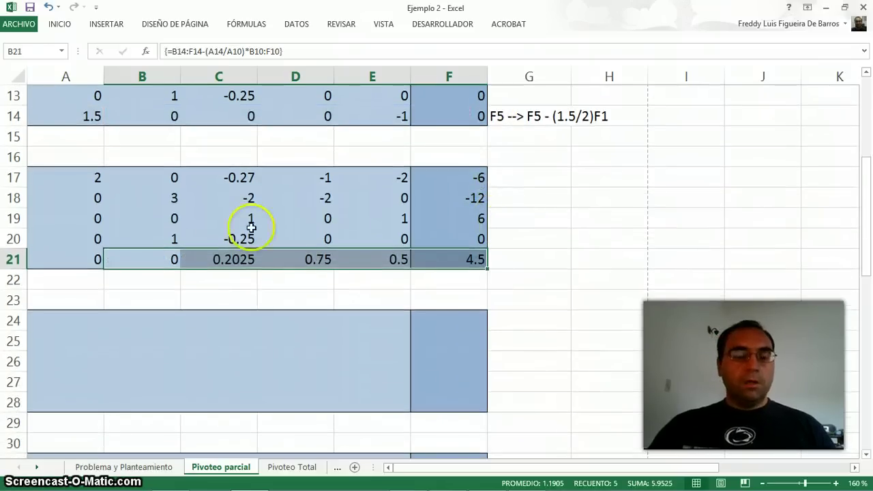
pyautogui.moveTo(183, 199); pyautogui.dragTo(156, 259)
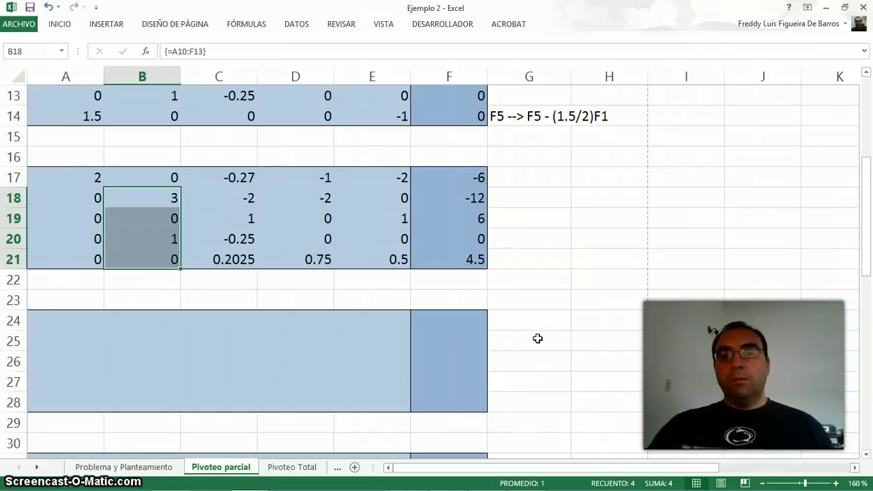
pyautogui.hotkey('ctrl', 'v')
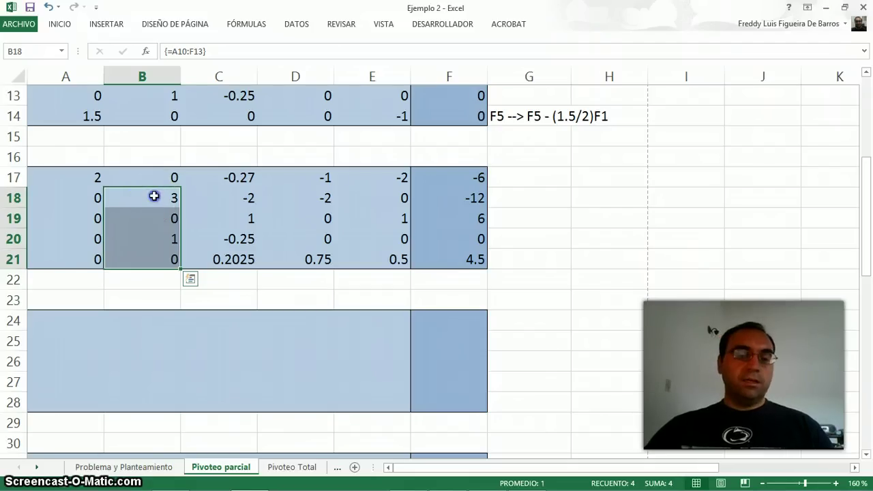
pyautogui.click(151, 196)
pyautogui.rightClick(155, 198)
pyautogui.click(206, 175)
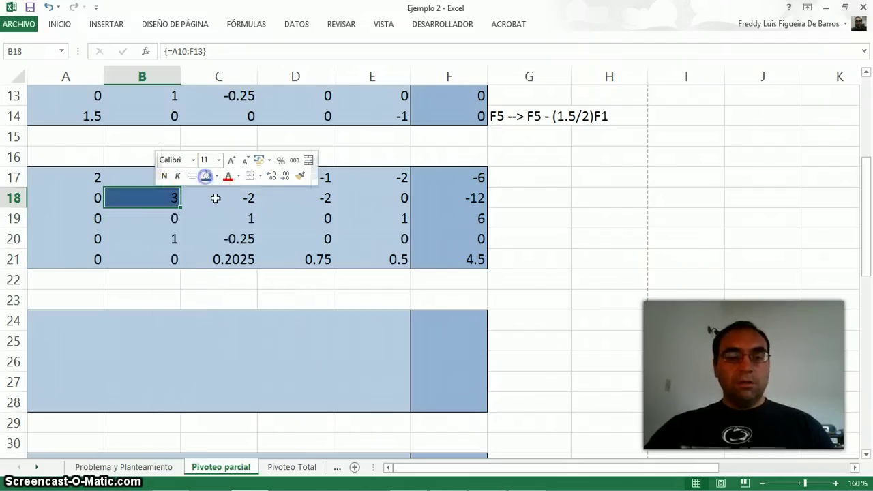
pyautogui.click(623, 291)
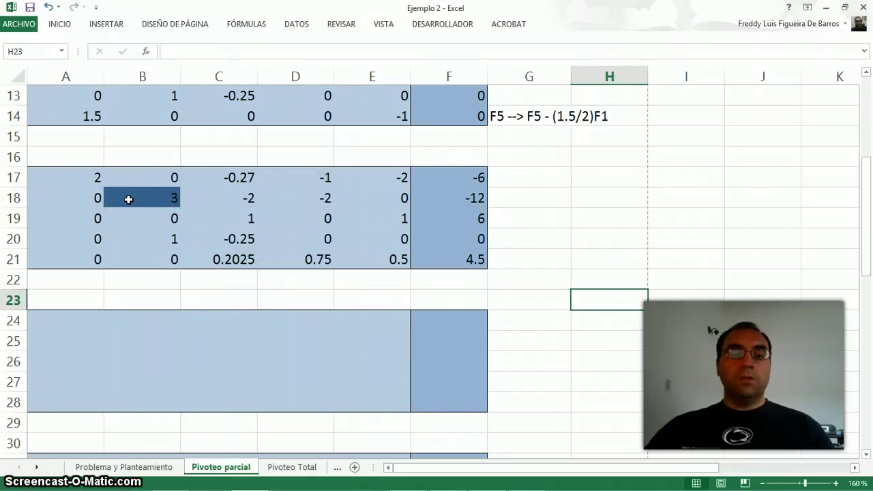
# - Enter the row operation note "F4 --> F4-(1/3)F2" in G20, beside the block's fourth row
pyautogui.moveTo(129, 199); pyautogui.dragTo(128, 257)
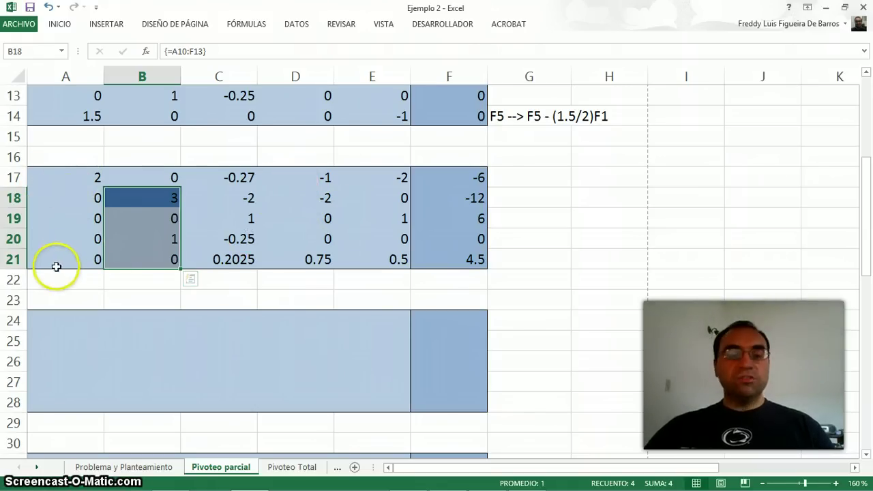
pyautogui.click(161, 196)
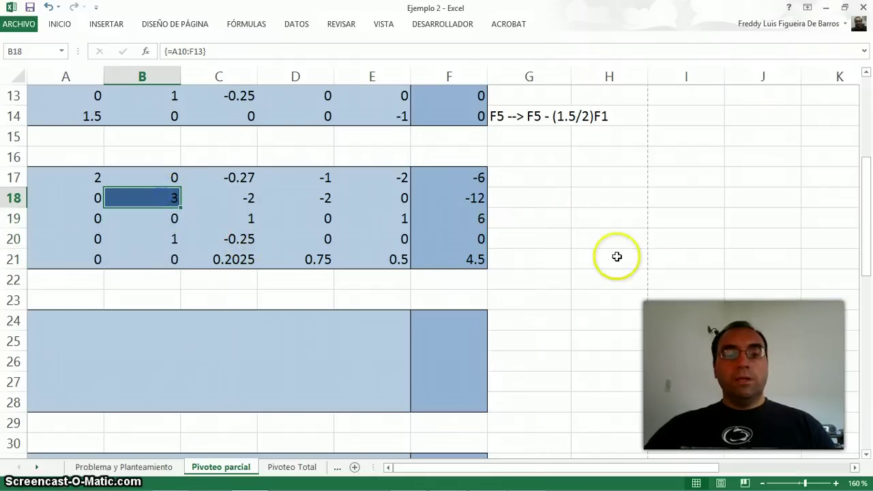
pyautogui.keyDown('ctrl'); pyautogui.click(146, 240); pyautogui.keyUp('ctrl')
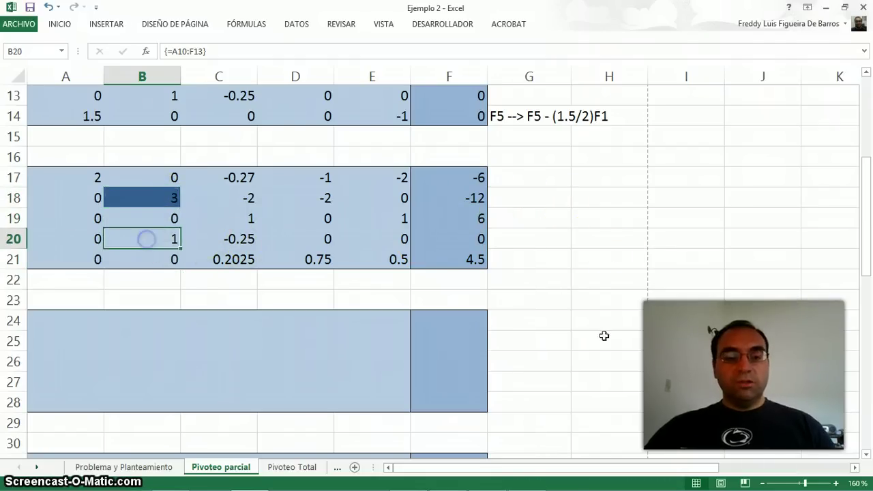
pyautogui.click(537, 239)
pyautogui.write('F4 --')
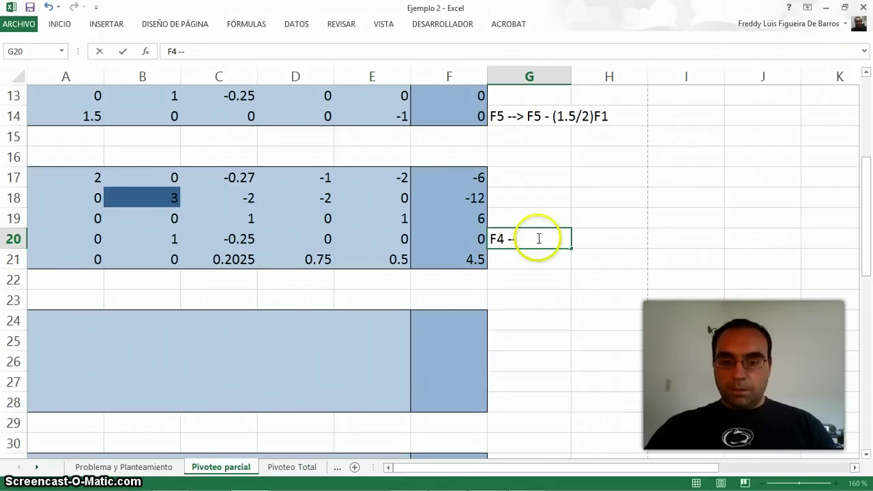
pyautogui.write('> F4-')
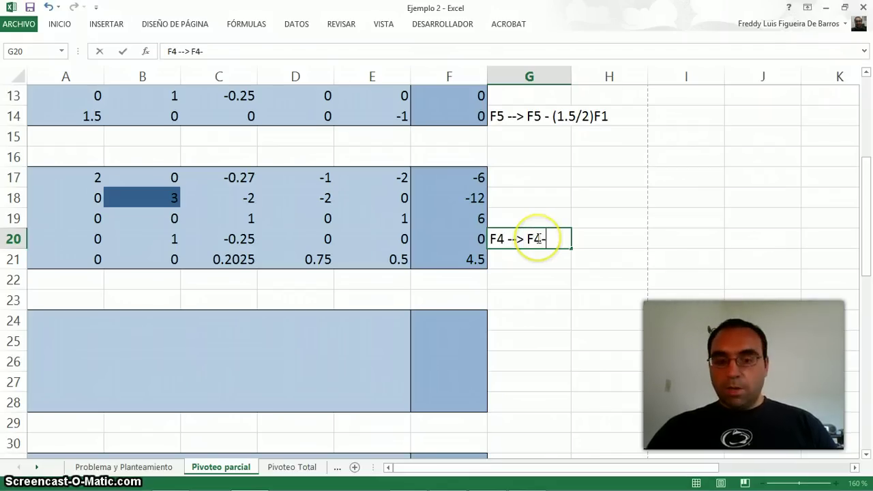
pyautogui.write('(1/3')
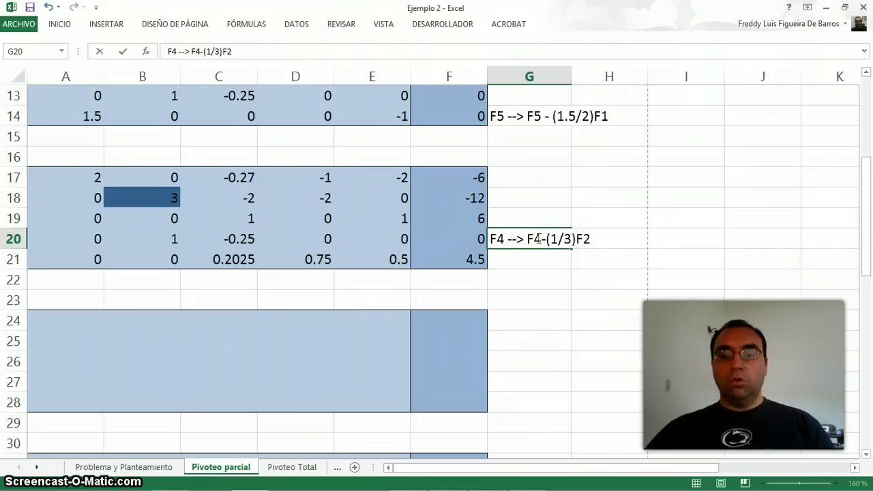
pyautogui.write('F2')
pyautogui.press('Return')
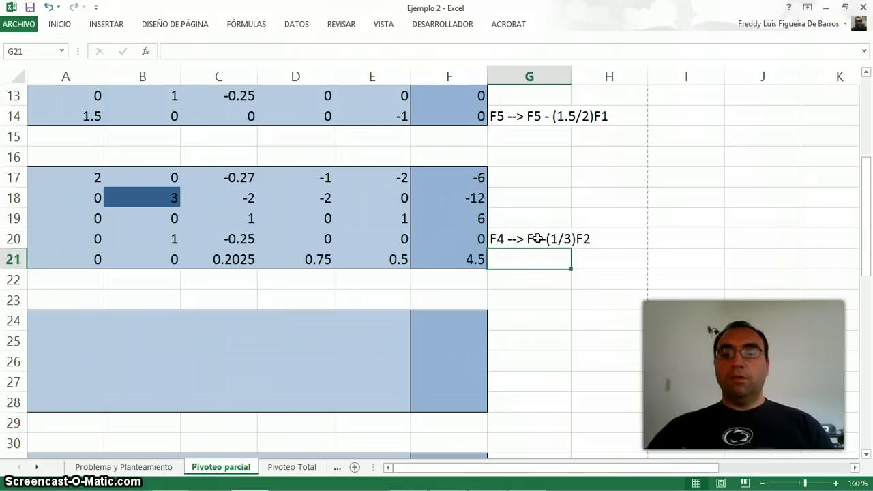
# - Fill A24:F26, the first three rows of the next matrix block, with the array formula =A17:F19
pyautogui.click(42, 315)
pyautogui.moveTo(42, 317); pyautogui.dragTo(456, 365)
pyautogui.write('=')
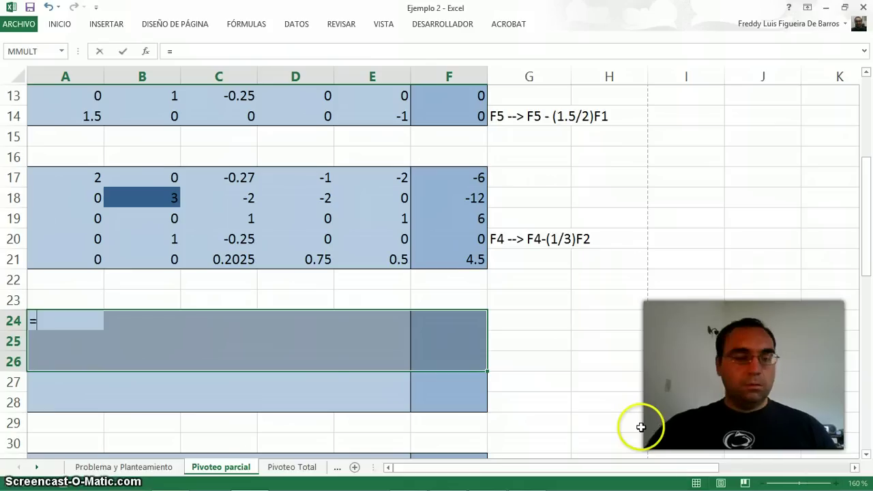
pyautogui.moveTo(70, 173); pyautogui.dragTo(444, 224)
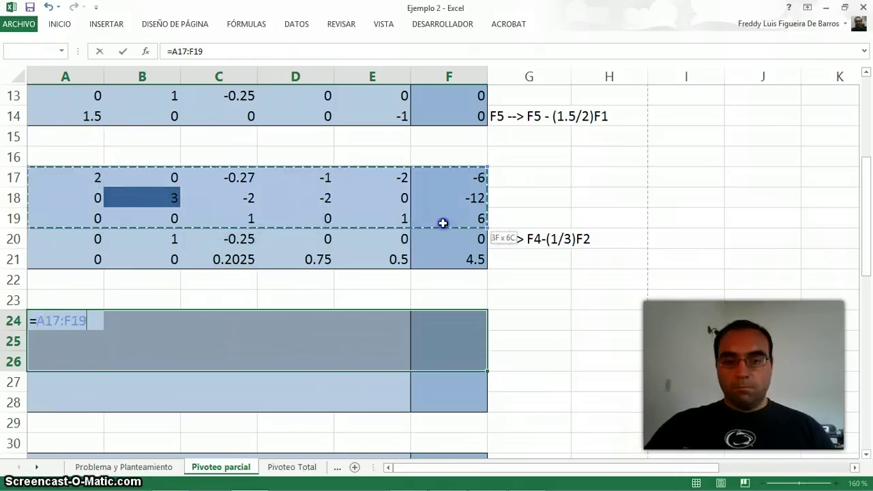
pyautogui.hotkey('ctrl', 'shift', 'Return')
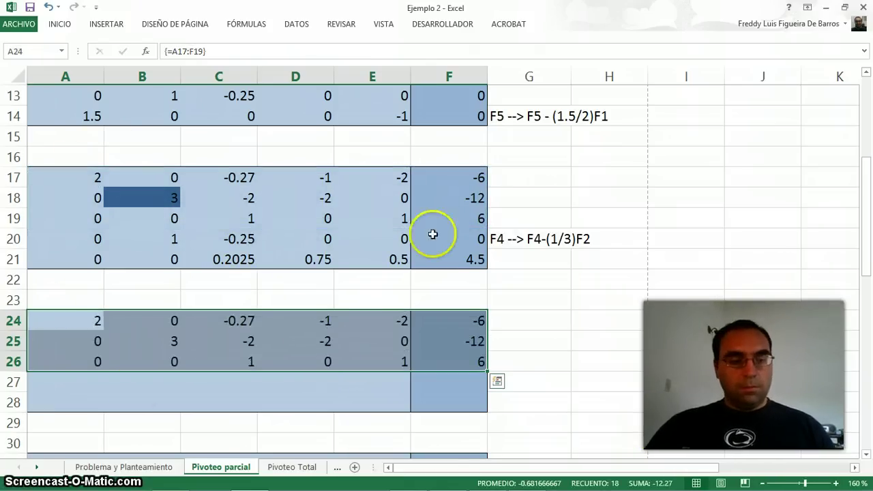
# - Enter 0 in A27 and B27, the first two cells of the block's fourth row
pyautogui.click(74, 381)
pyautogui.write('0')
pyautogui.press('Tab')
pyautogui.write('0')
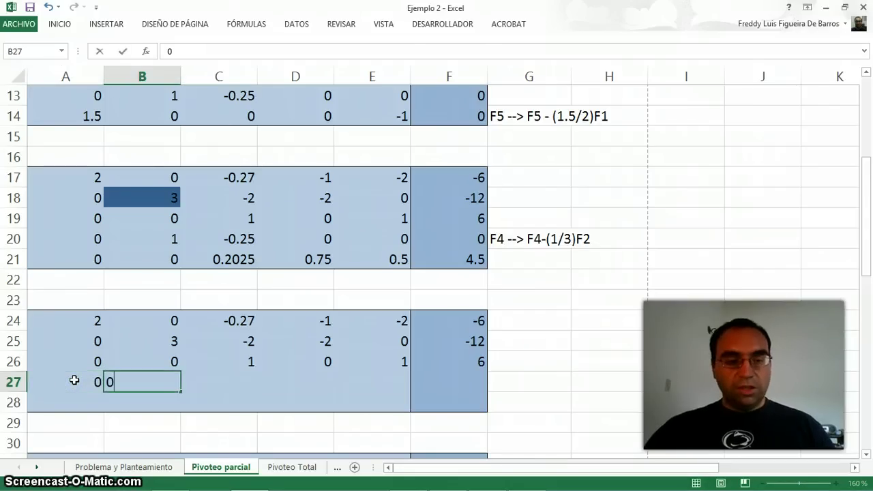
pyautogui.press('Tab')
pyautogui.press('Left')
pyautogui.press('Right')
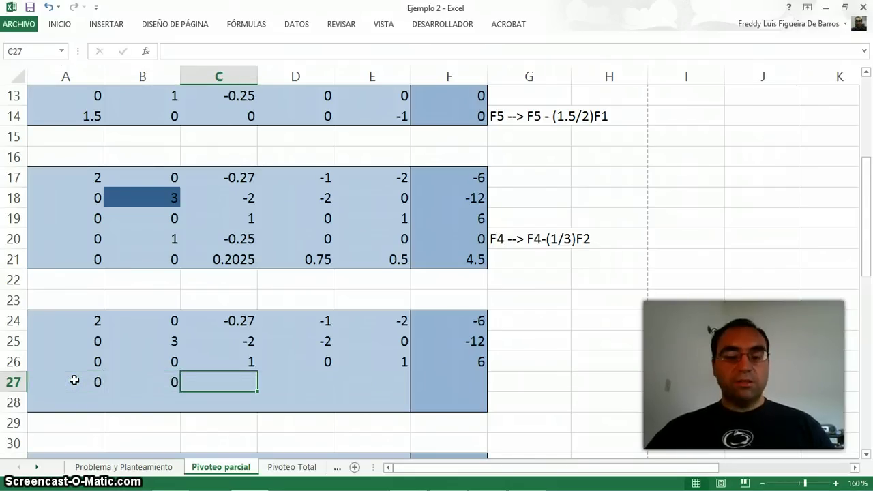
# - Fill C27:F27 with the array formula =C20:F20-(B20/B18)*C18:F18
pyautogui.hotkey('shift', 'Right')
pyautogui.hotkey('shift', 'Right')
pyautogui.hotkey('shift', 'Right')
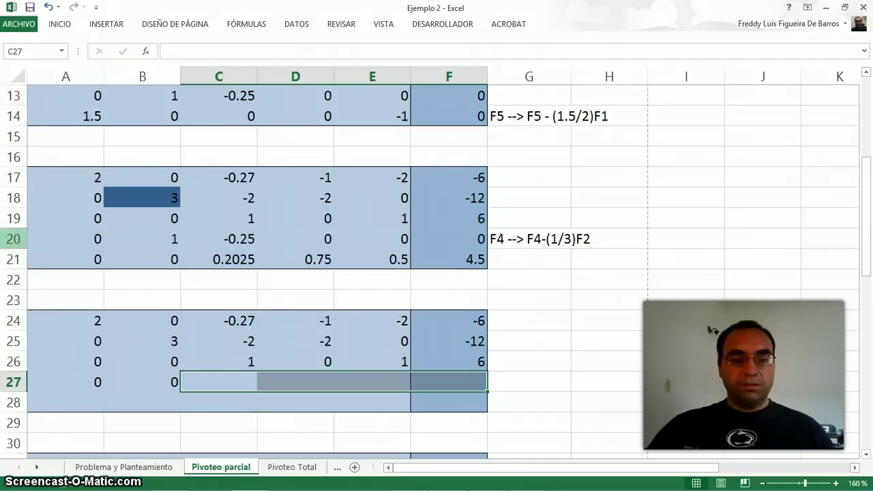
pyautogui.moveTo(234, 238); pyautogui.dragTo(422, 230)
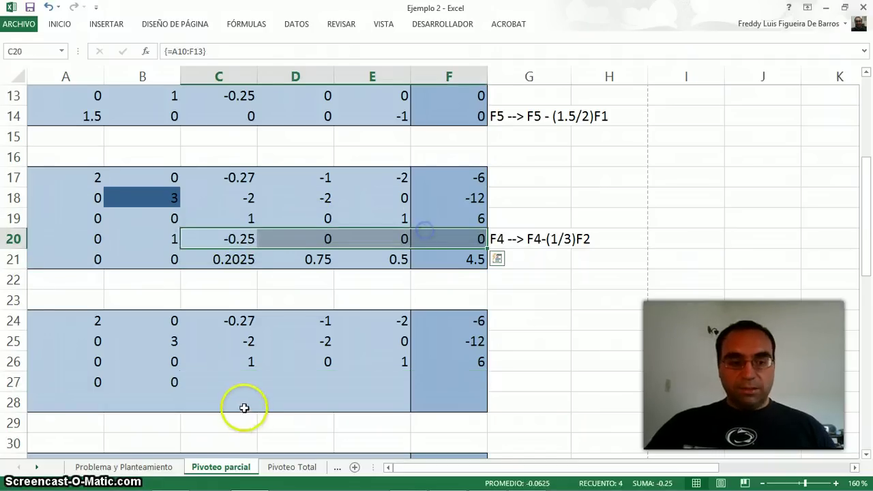
pyautogui.moveTo(247, 381); pyautogui.dragTo(470, 394)
pyautogui.write('=')
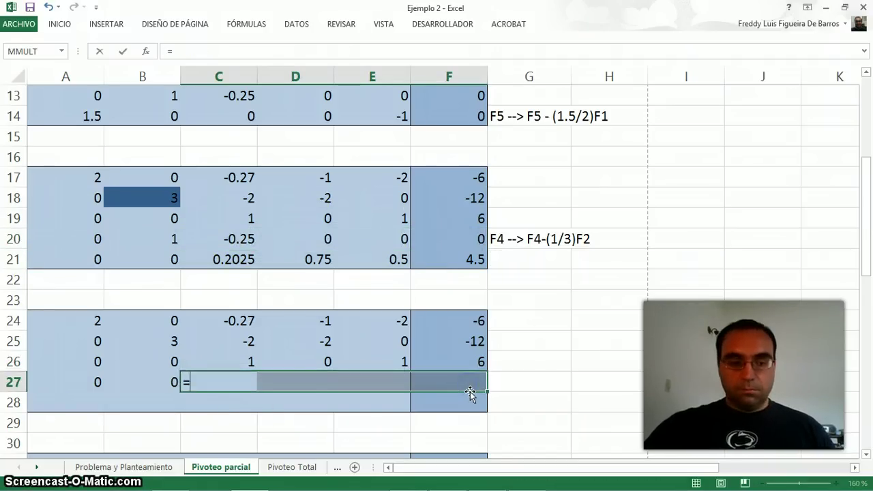
pyautogui.moveTo(224, 236); pyautogui.dragTo(456, 242)
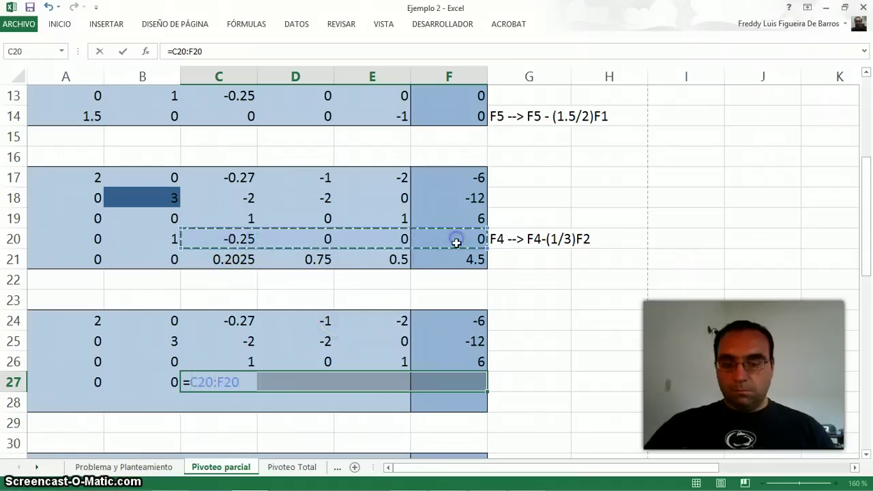
pyautogui.write('-(')
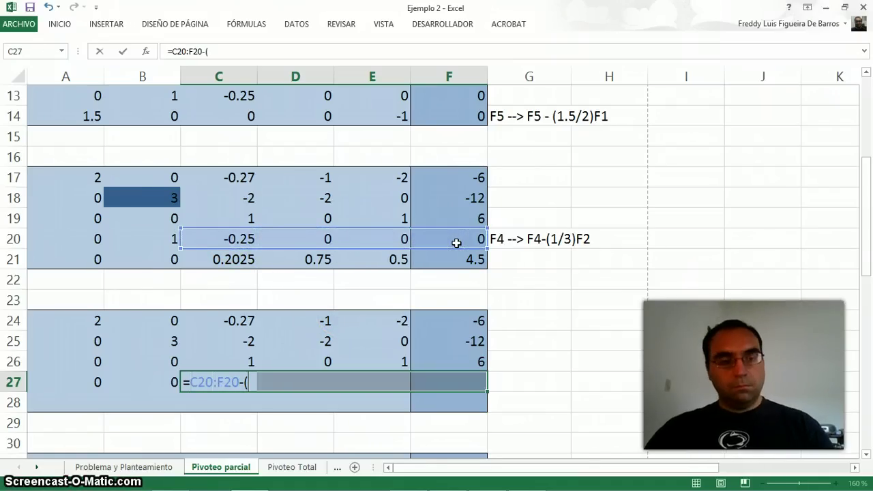
pyautogui.click(140, 240)
pyautogui.write('/')
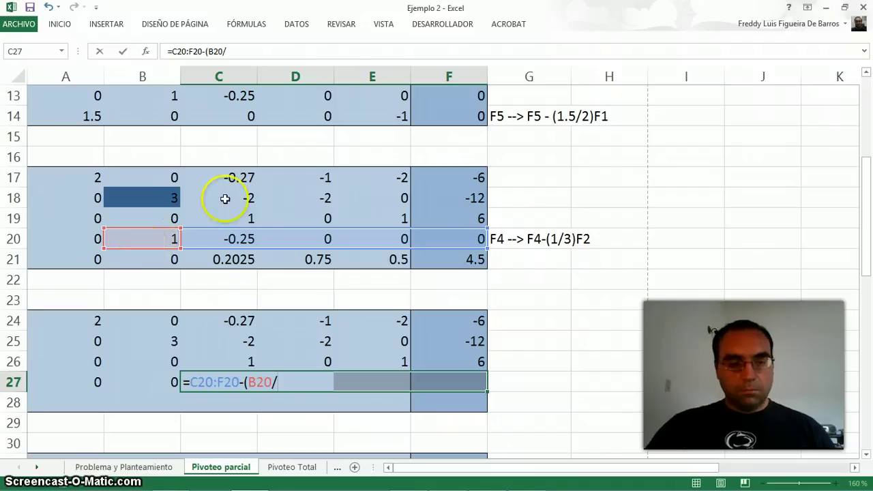
pyautogui.click(166, 197)
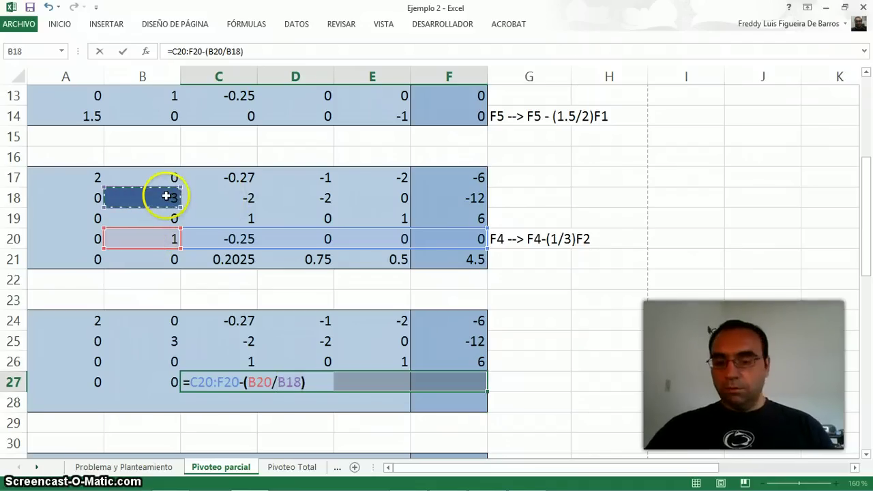
pyautogui.write('*')
pyautogui.moveTo(208, 196); pyautogui.dragTo(428, 206)
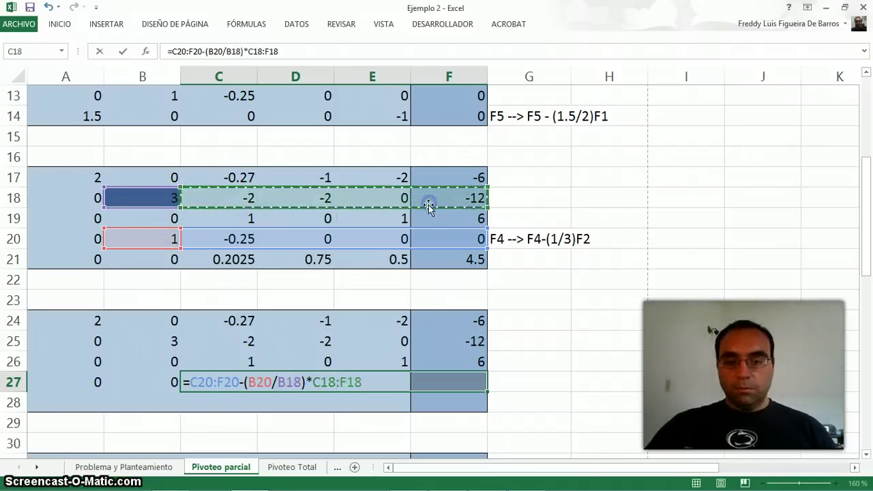
pyautogui.hotkey('ctrl', 'shift', 'Return')
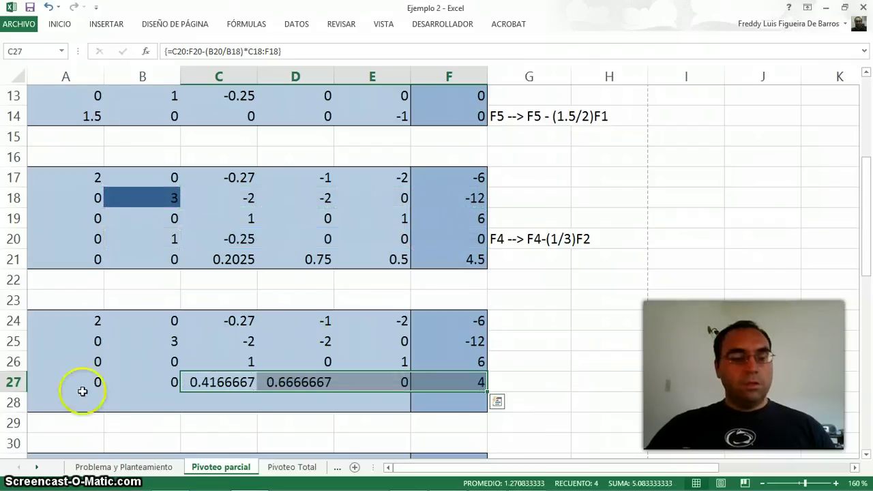
# - Fill A28:F28, the block's last row, with the array formula =A21:F21
pyautogui.moveTo(70, 401); pyautogui.dragTo(454, 409)
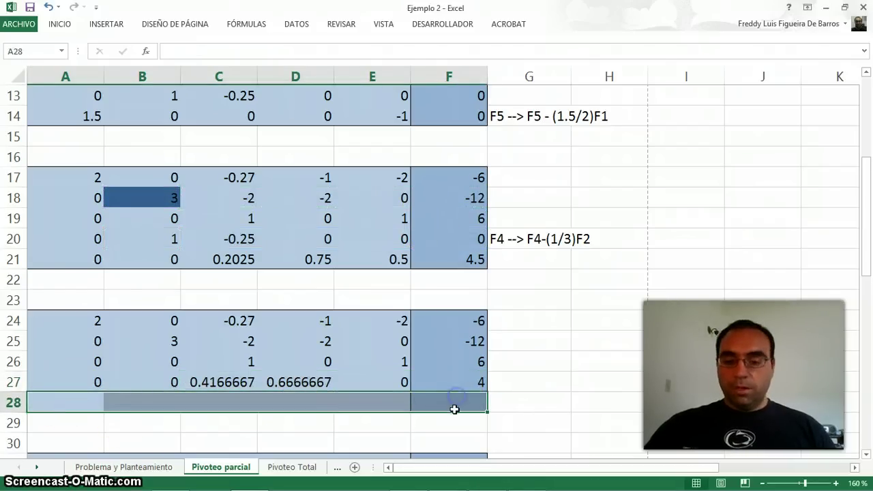
pyautogui.write('=')
pyautogui.moveTo(99, 259); pyautogui.dragTo(444, 253)
pyautogui.hotkey('ctrl', 'shift', 'Return')
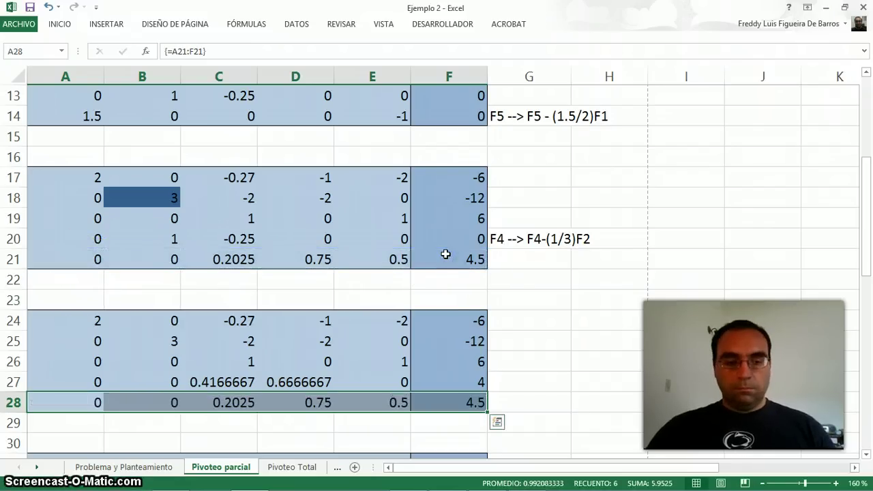
# - Mark the pivot of the third column, cell C26, with the same dark blue fill as the previous pivot
pyautogui.scroll(-1, 471, 303)
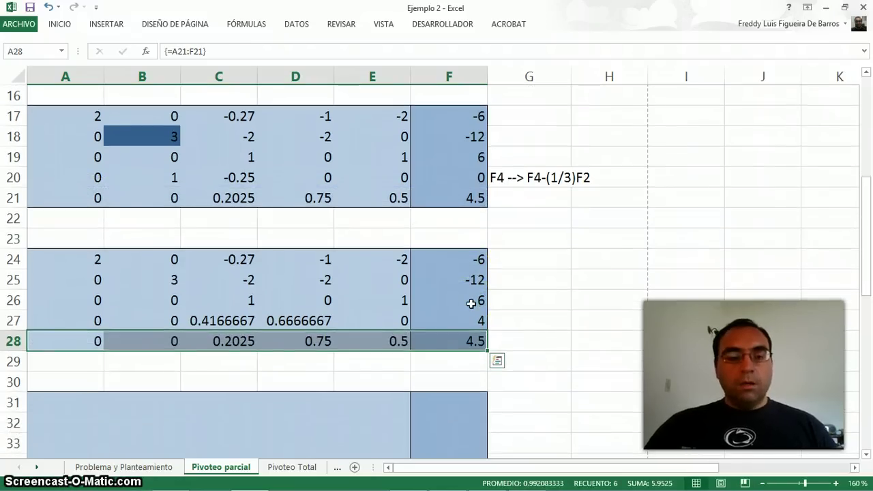
pyautogui.moveTo(221, 303); pyautogui.dragTo(228, 335)
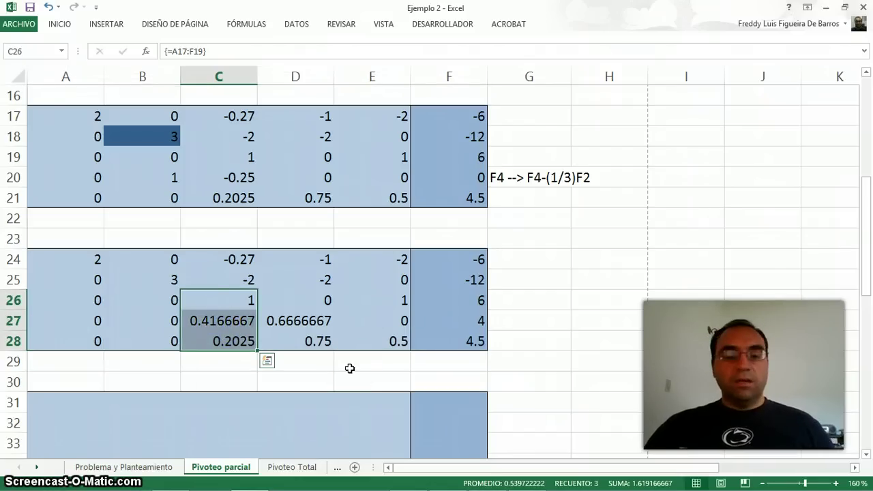
pyautogui.click(231, 301)
pyautogui.rightClick(230, 302)
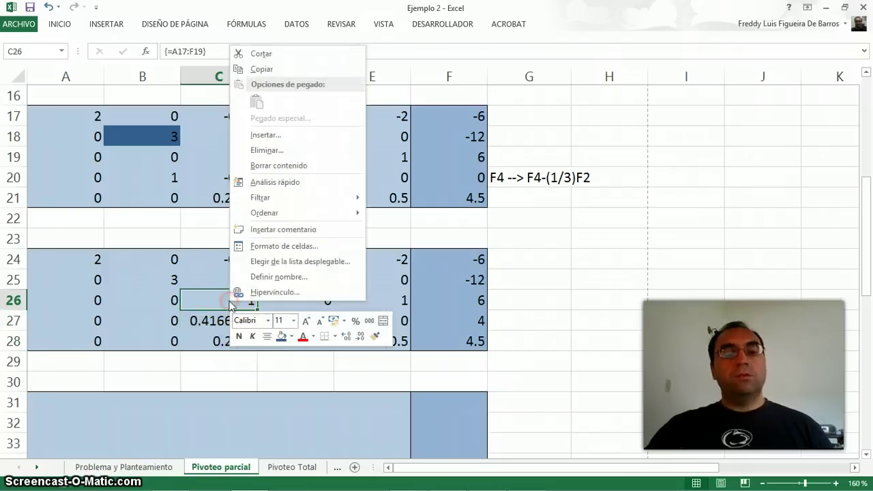
pyautogui.click(281, 336)
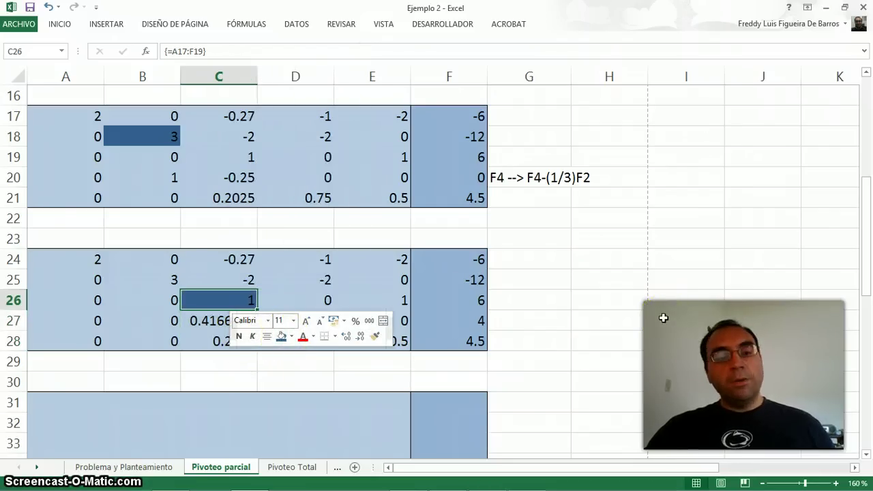
# - Enter the row operation note "F4 -->F4-(0.4166/1)F3" in G27, beside the block's fourth row
pyautogui.click(545, 323)
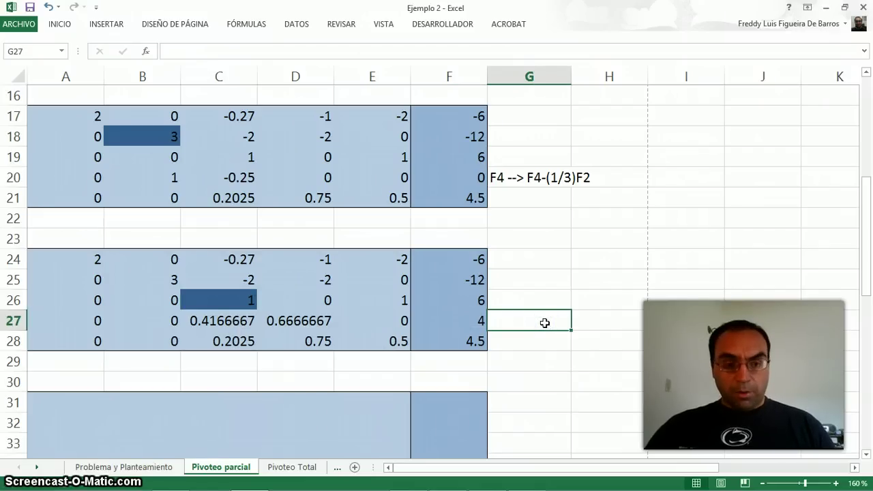
pyautogui.moveTo(225, 322); pyautogui.dragTo(228, 344)
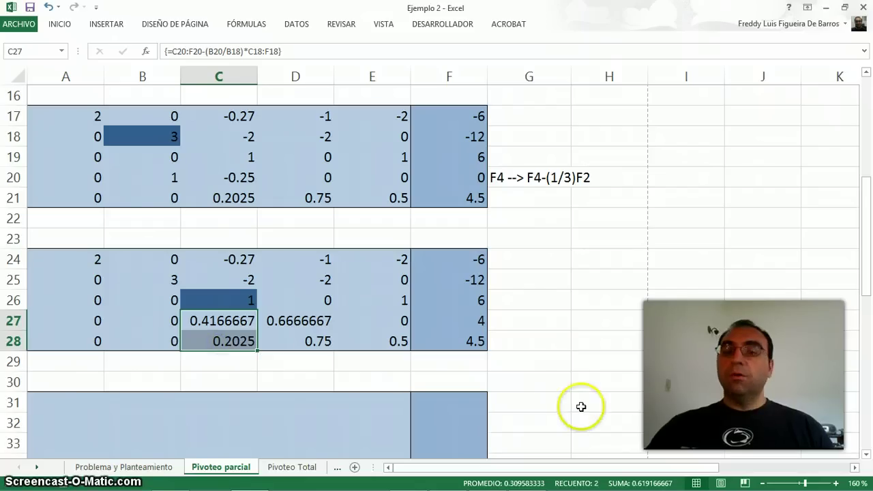
pyautogui.click(527, 321)
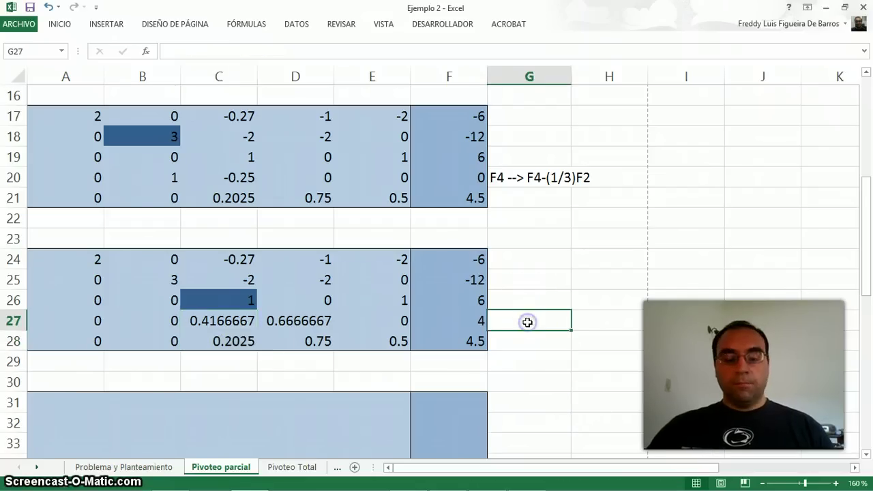
pyautogui.write('F4 -->F4-')
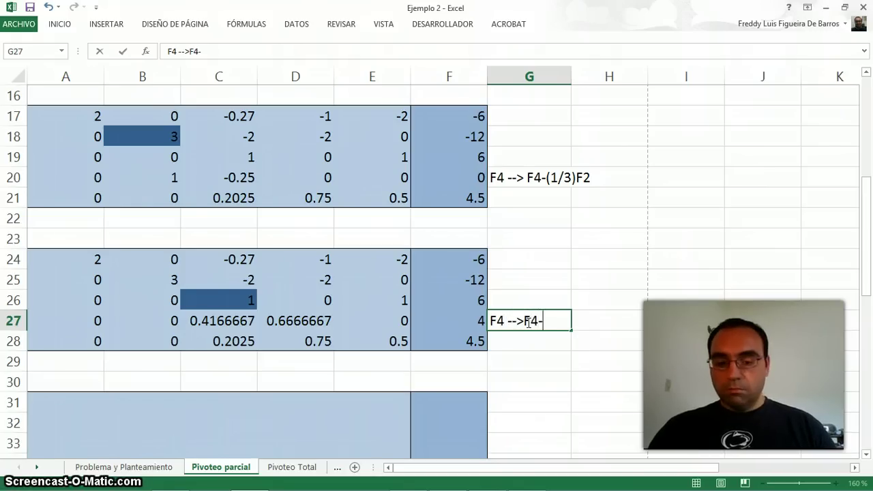
pyautogui.write('(0.4166/1)f')
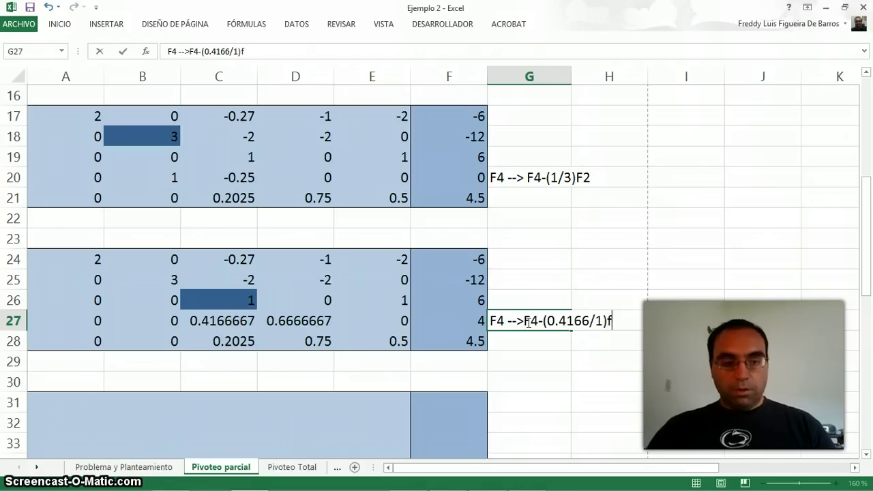
pyautogui.write('3')
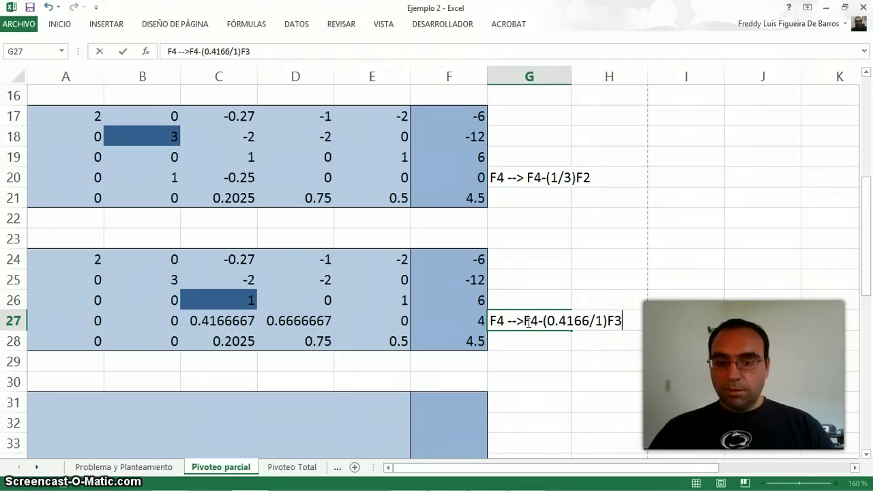
pyautogui.press('Return')
# - Enter the row operation note "F5 --> F5-(0.2025/1)F3" in G28, beside the block's fifth row
pyautogui.write('F5 --')
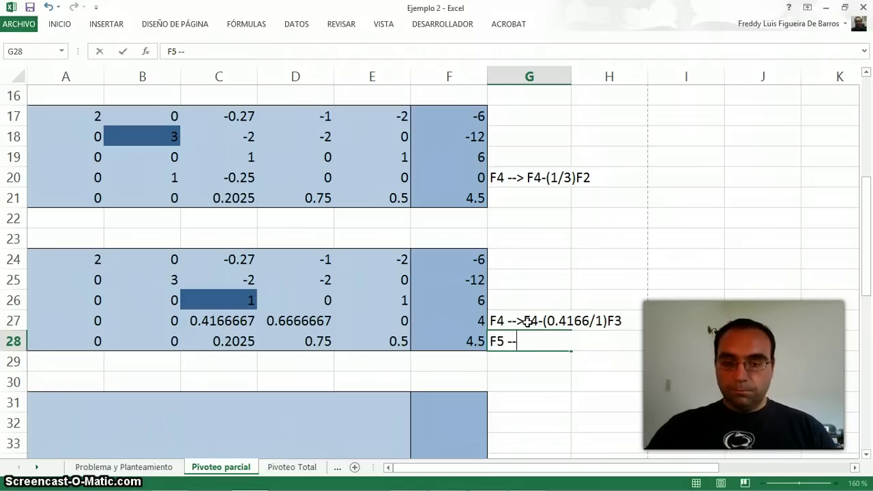
pyautogui.write('> f')
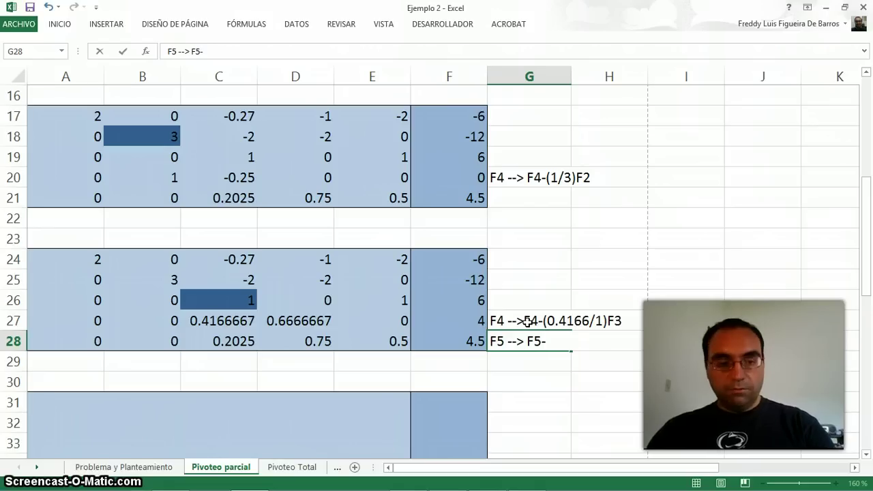
pyautogui.write('5-(0.2025/1')
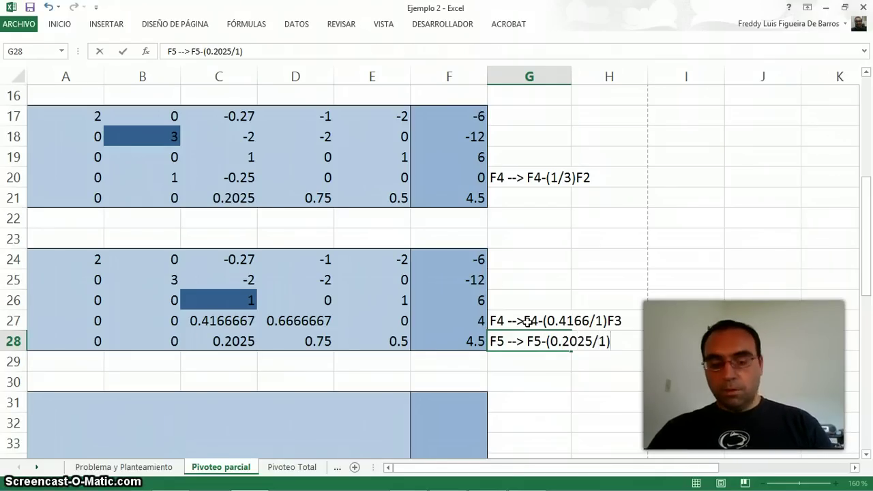
pyautogui.write(')F3')
pyautogui.press('Return')
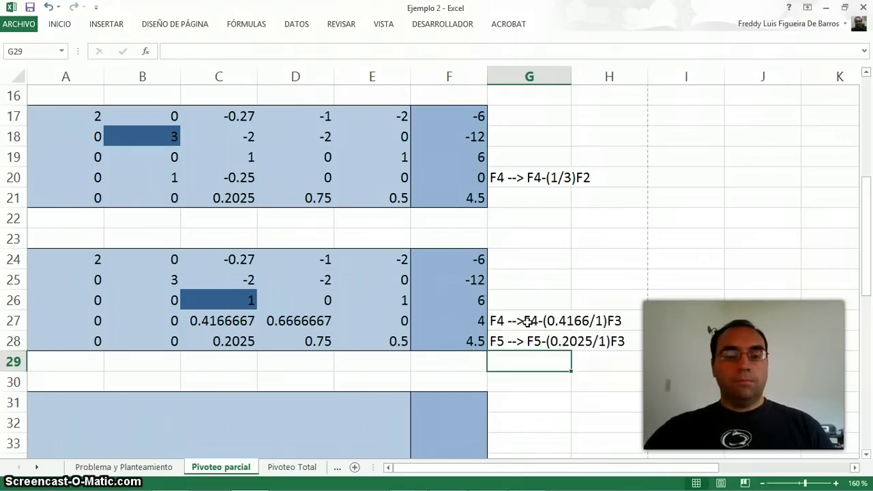
# - Fill A31:F33, the first three rows of the next matrix block, with the array formula =A24:F26
pyautogui.scroll(-1, 527, 320)
pyautogui.scroll(2, 78, 333)
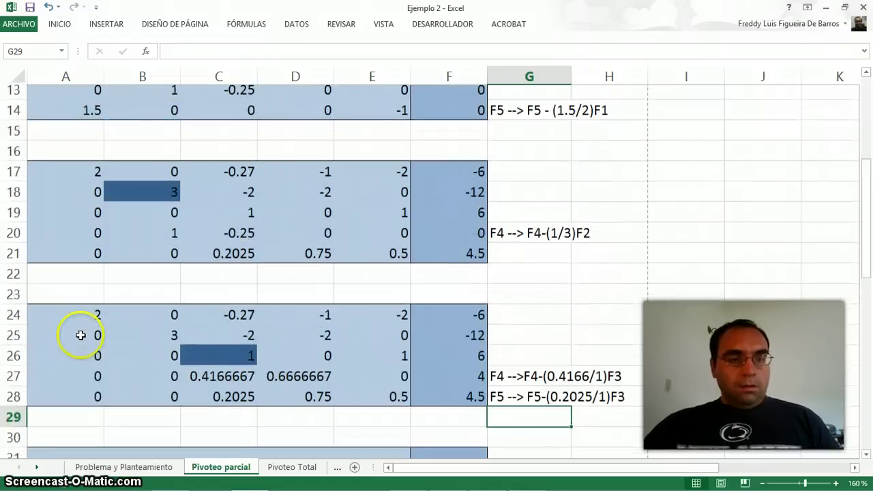
pyautogui.scroll(-2, 78, 336)
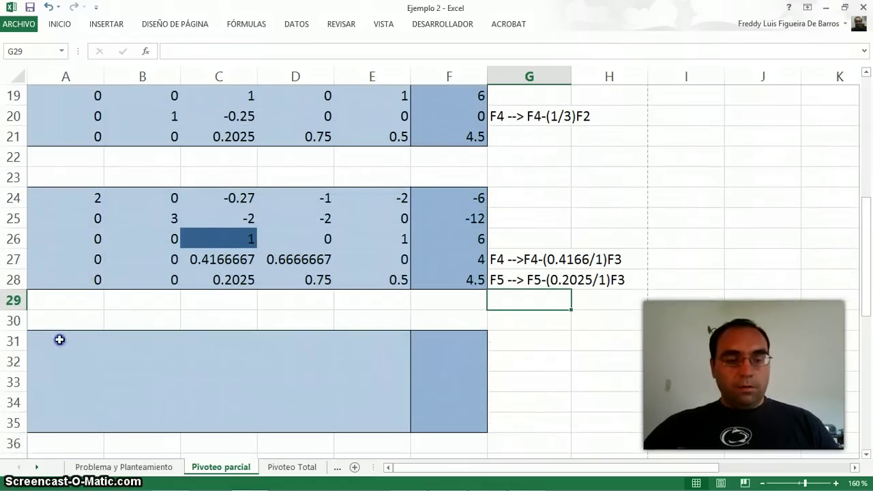
pyautogui.moveTo(59, 340); pyautogui.dragTo(434, 389)
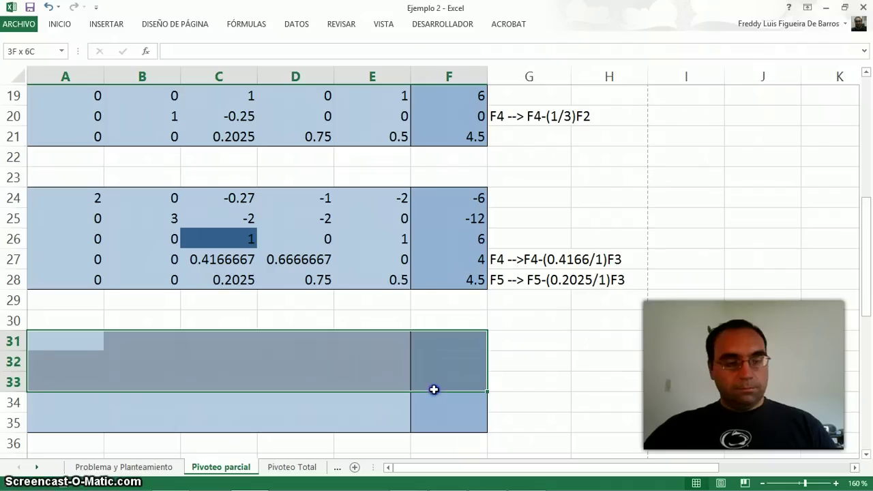
pyautogui.write('=')
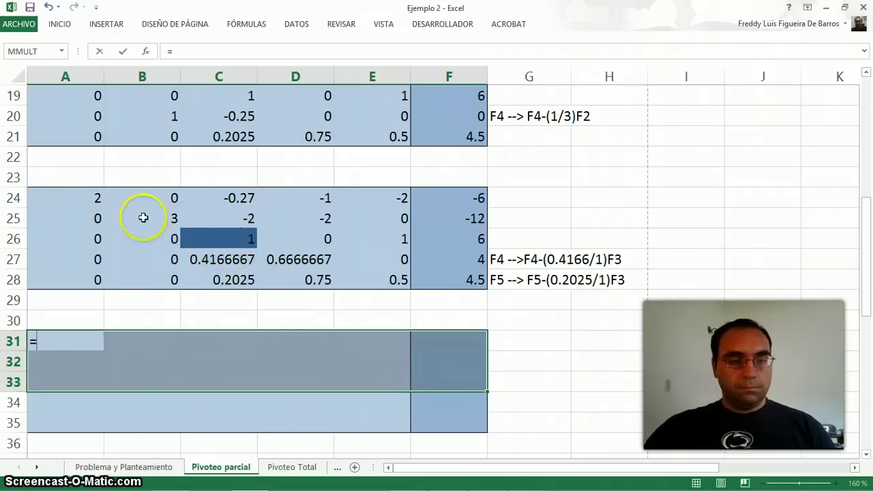
pyautogui.moveTo(99, 202); pyautogui.dragTo(420, 243)
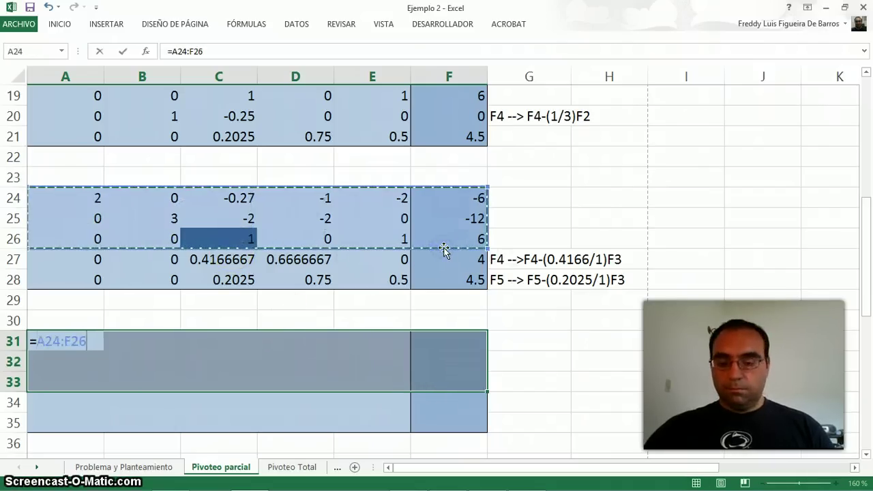
pyautogui.hotkey('ctrl', 'shift', 'Return')
# - Enter 0 in A34, B34 and C34, the first three cells of the block's fourth row
pyautogui.click(72, 401)
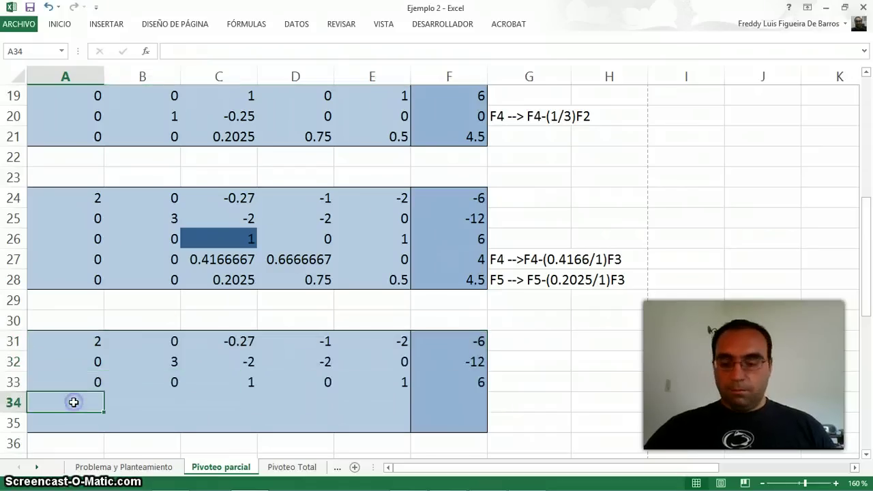
pyautogui.write('0')
pyautogui.press('Tab')
pyautogui.write('0')
pyautogui.press('Tab')
pyautogui.write('0')
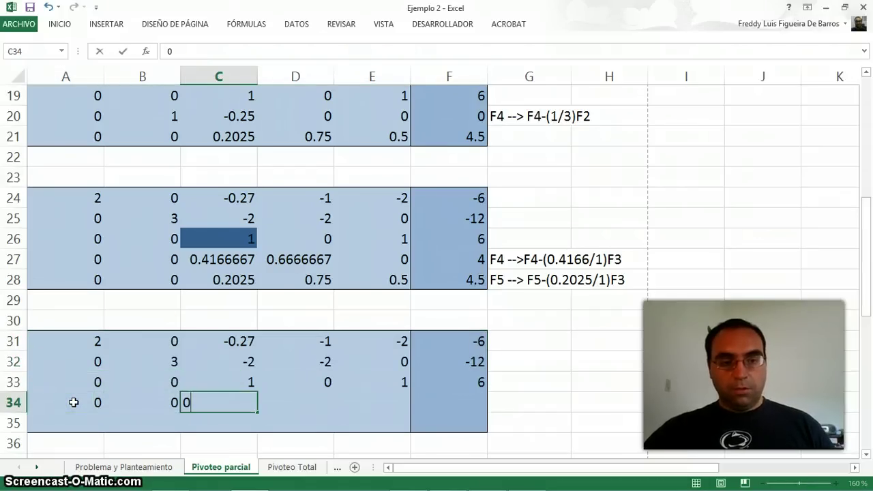
pyautogui.press('Tab')
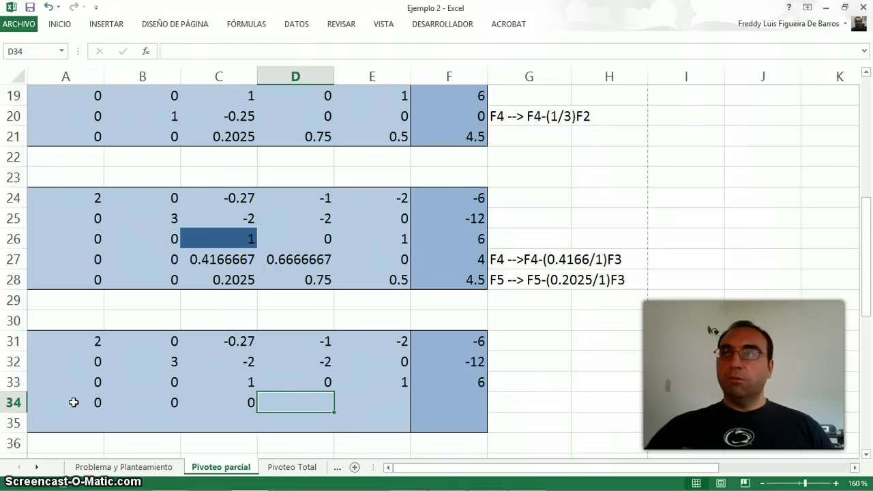
# - Fill D34:F34 with the array formula =D27:F27-(C27/C26)*D26:F26
pyautogui.hotkey('shift', 'Right')
pyautogui.hotkey('shift', 'Right')
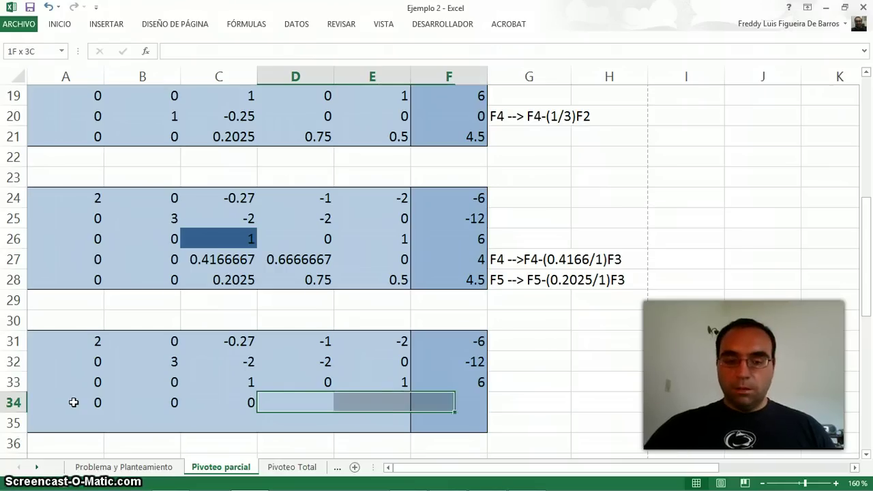
pyautogui.write('=')
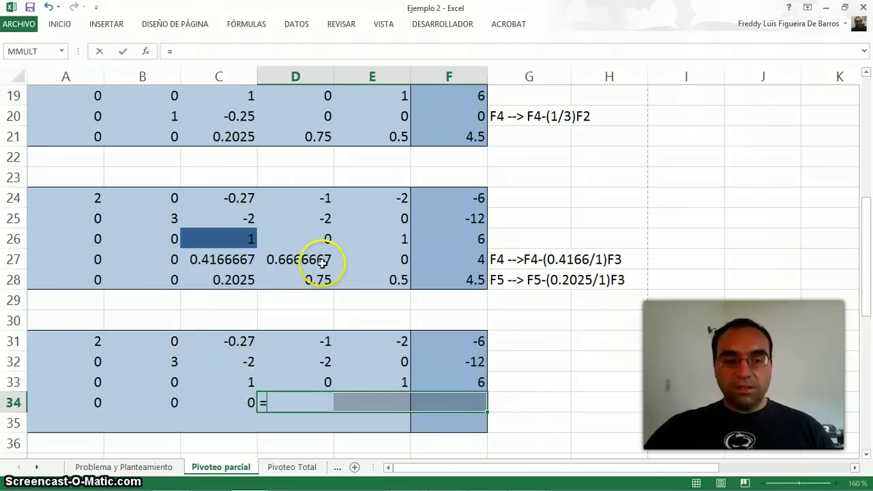
pyautogui.moveTo(312, 259); pyautogui.dragTo(446, 258)
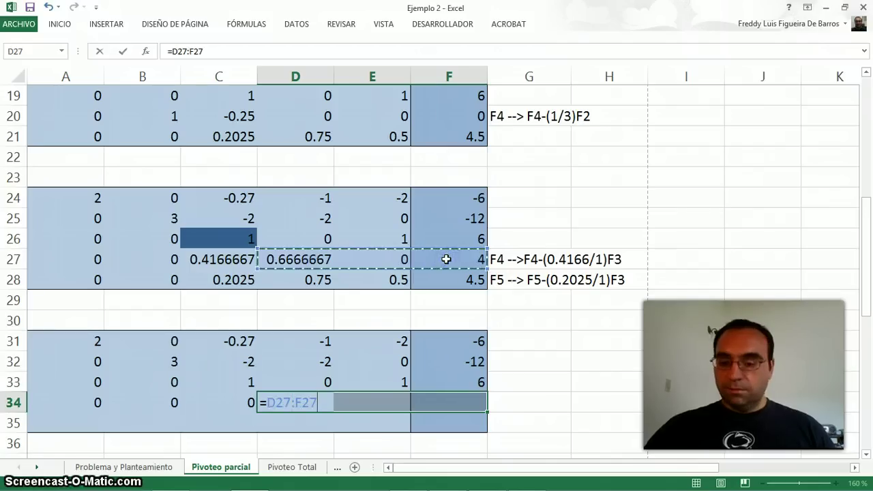
pyautogui.write('-(')
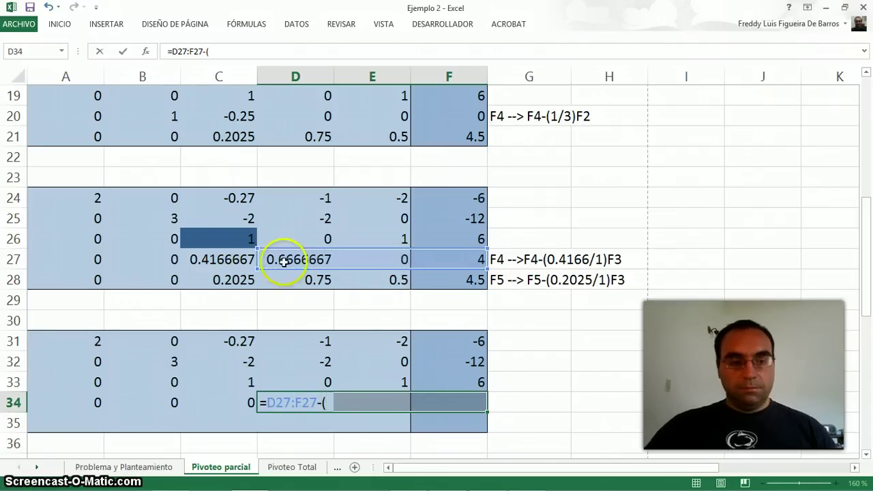
pyautogui.click(249, 259)
pyautogui.write('/')
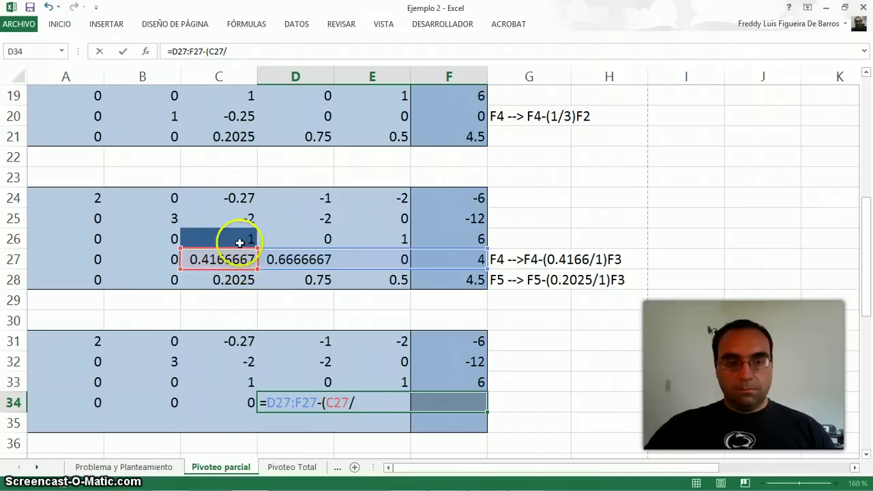
pyautogui.click(240, 241)
pyautogui.write(')*')
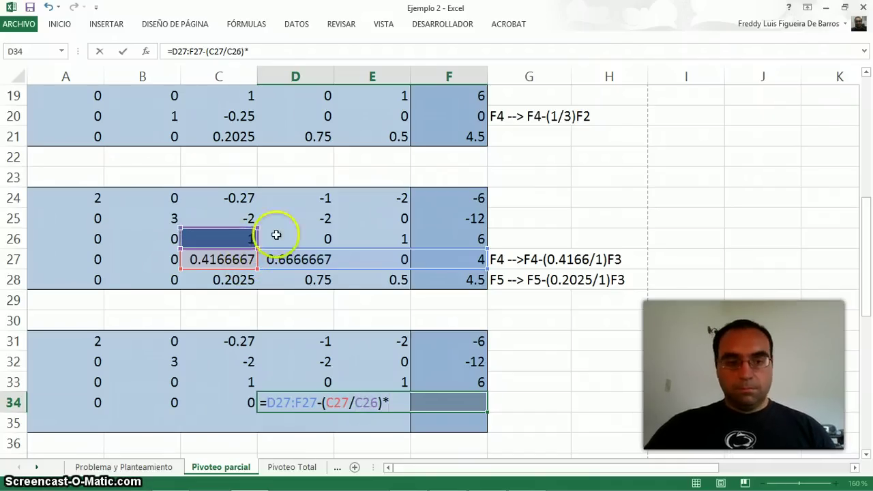
pyautogui.moveTo(277, 235); pyautogui.dragTo(438, 240)
pyautogui.hotkey('ctrl', 'shift', 'Return')
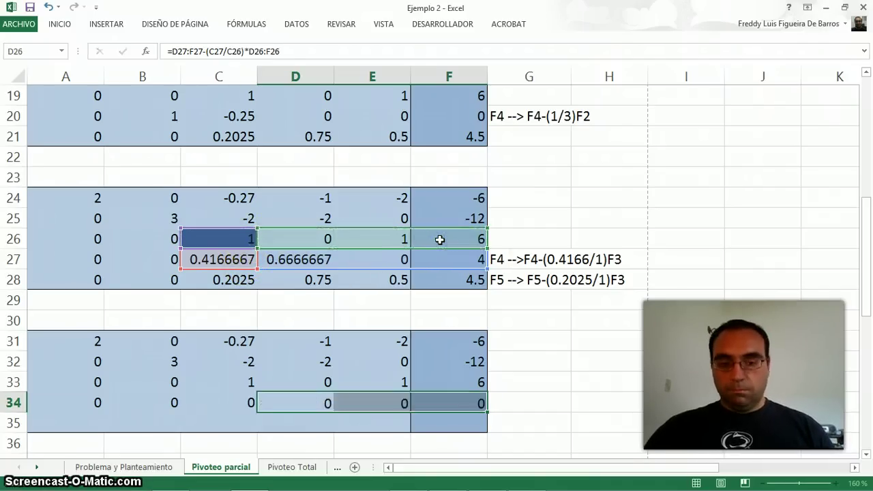
# - Enter 0 in A35, B35 and C35, the first three cells of the block's fifth row
pyautogui.click(75, 423)
pyautogui.write('0')
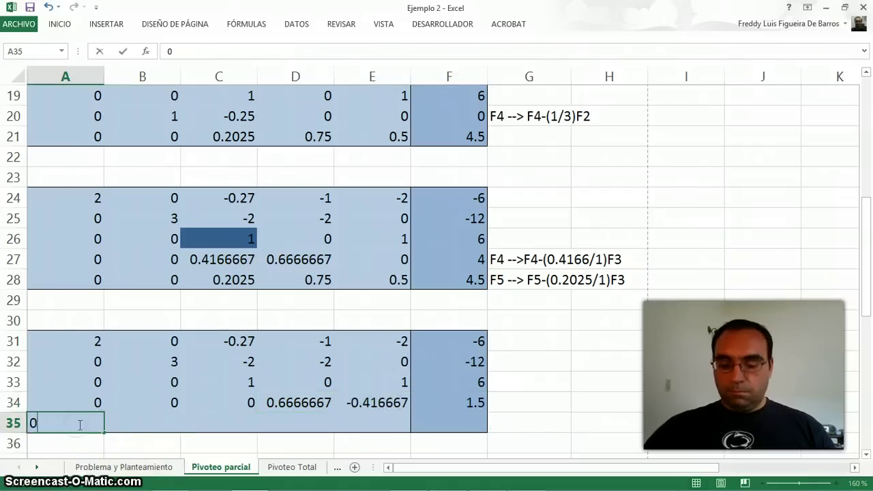
pyautogui.press('Tab')
pyautogui.write('0')
pyautogui.press('Tab')
pyautogui.write('0')
pyautogui.press('Tab')
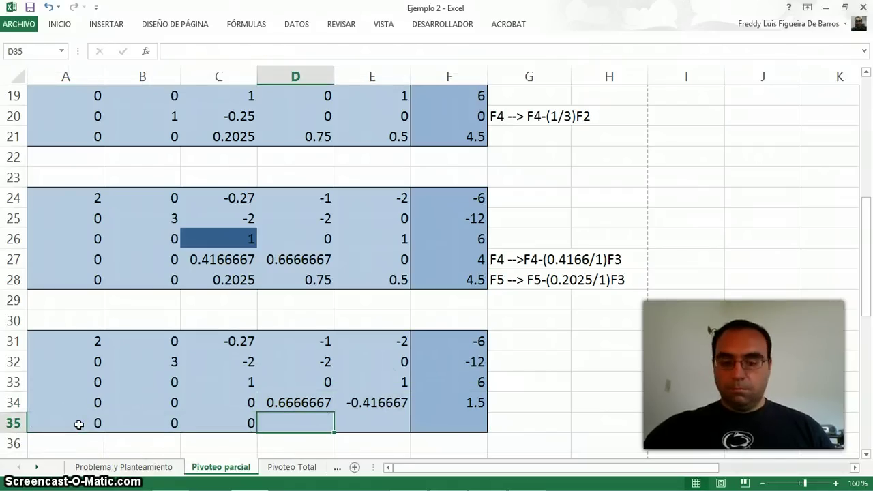
# - Fill D35:F35 with the array formula =D28:F28-(C28/C26)*D26:F26
pyautogui.hotkey('shift', 'Right')
pyautogui.hotkey('shift', 'Right')
pyautogui.write('=')
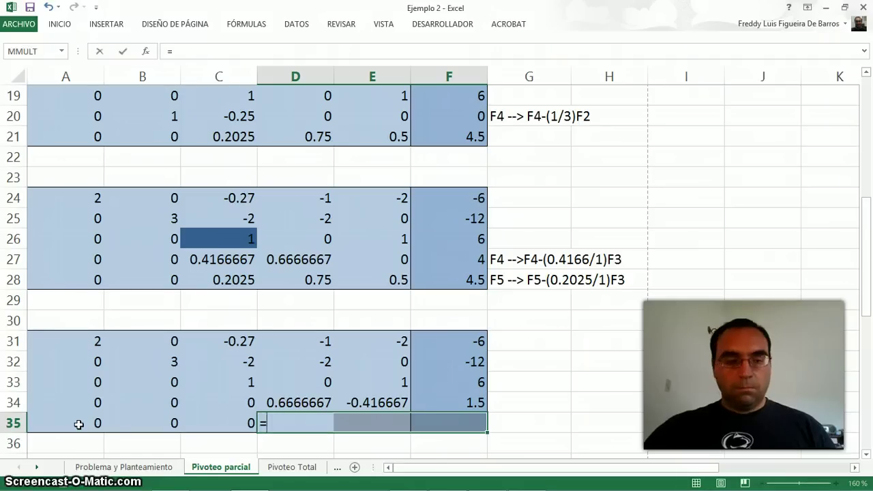
pyautogui.click(330, 278)
pyautogui.moveTo(341, 274); pyautogui.dragTo(432, 282)
pyautogui.write('-(')
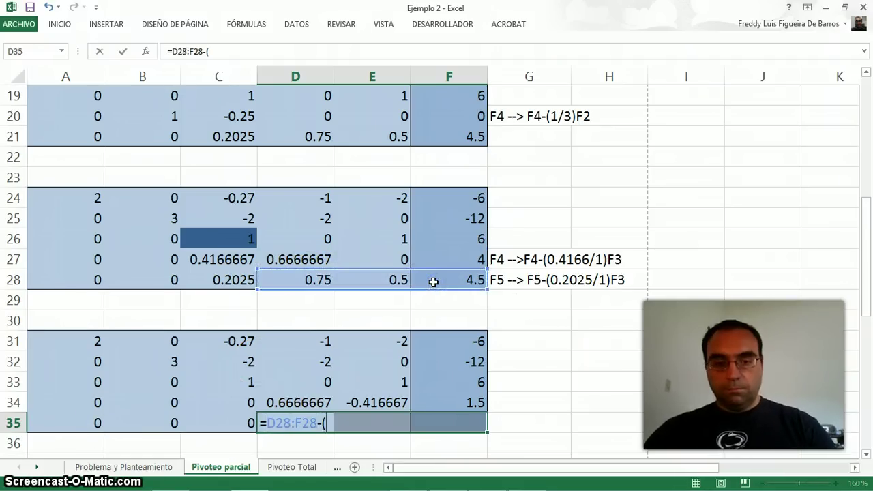
pyautogui.click(218, 278)
pyautogui.write('/')
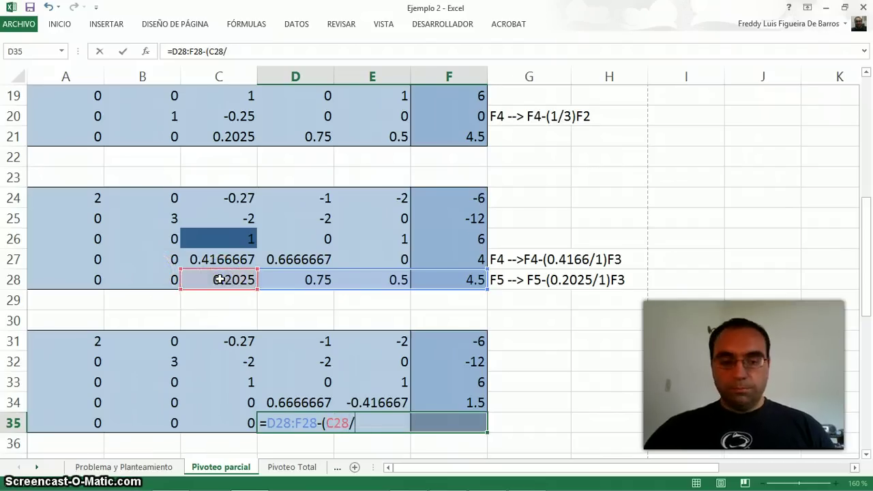
pyautogui.click(240, 239)
pyautogui.write(')')
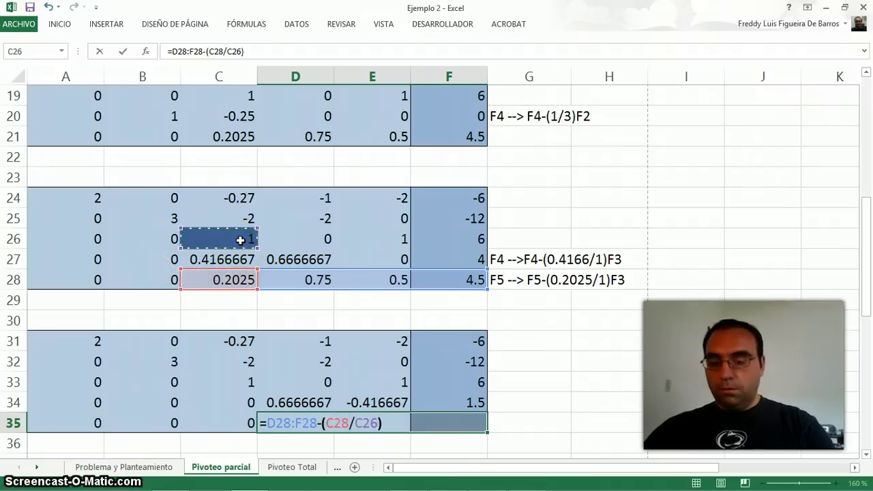
pyautogui.write('*')
pyautogui.moveTo(295, 238); pyautogui.dragTo(481, 240)
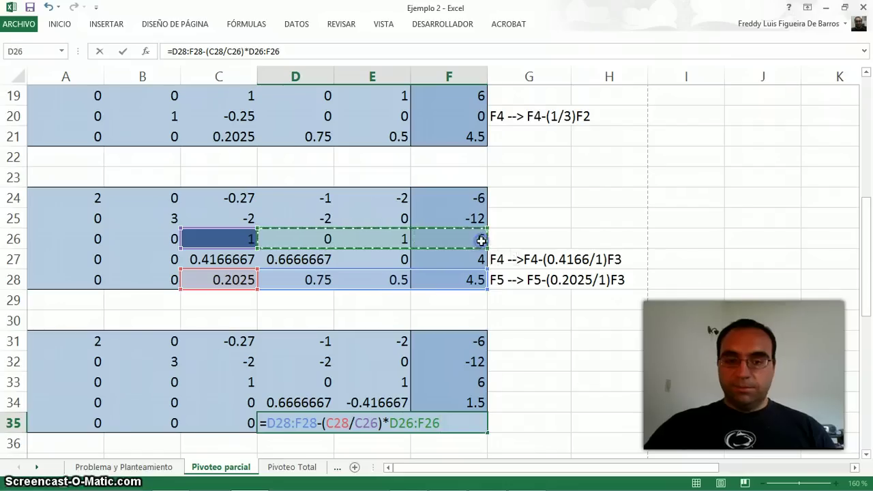
pyautogui.hotkey('ctrl', 'shift', 'Return')
# - Mark D35 as the next pivot by giving the cell the dark blue fill
pyautogui.scroll(-1, 481, 242)
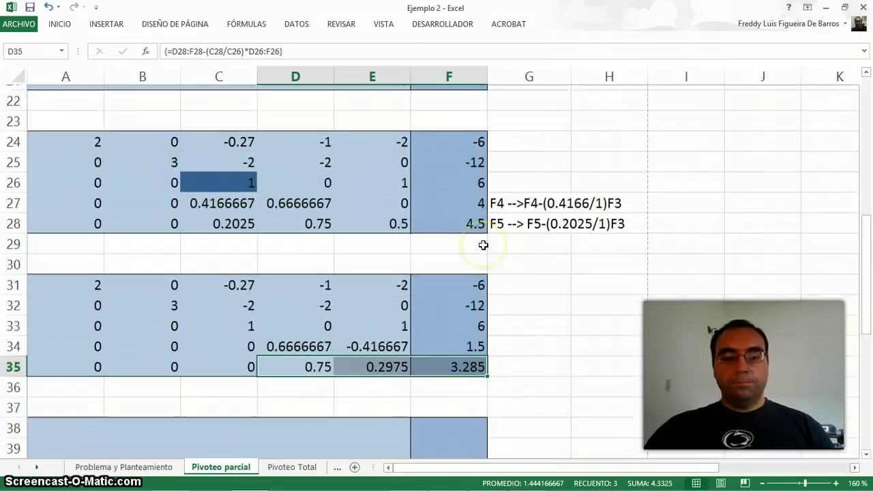
pyautogui.scroll(-1, 482, 243)
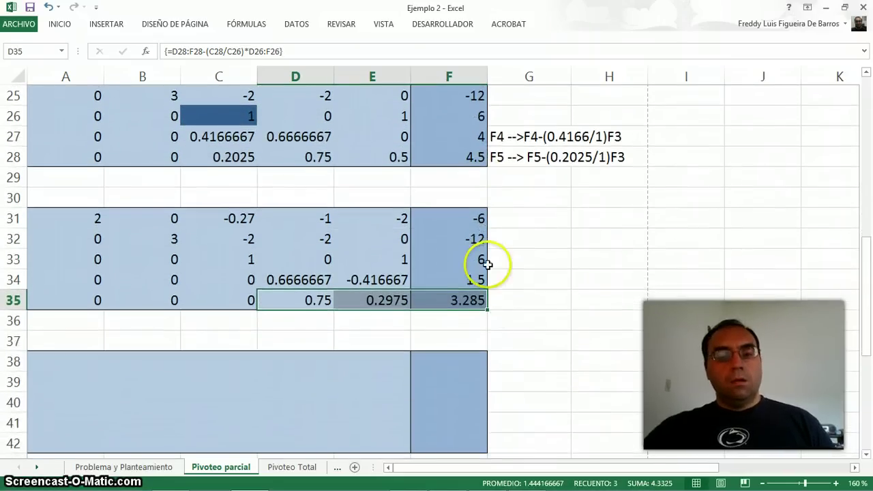
pyautogui.scroll(-1, 486, 272)
pyautogui.moveTo(281, 219); pyautogui.dragTo(287, 238)
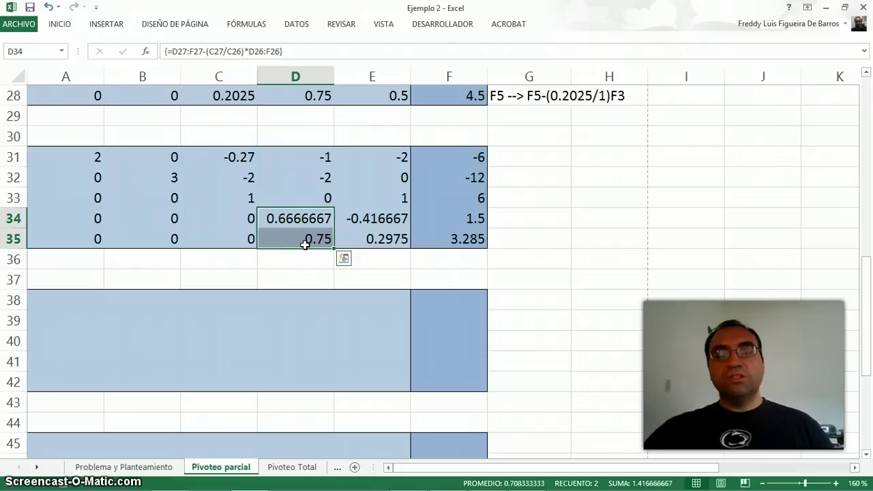
pyautogui.click(306, 238)
pyautogui.rightClick(305, 237)
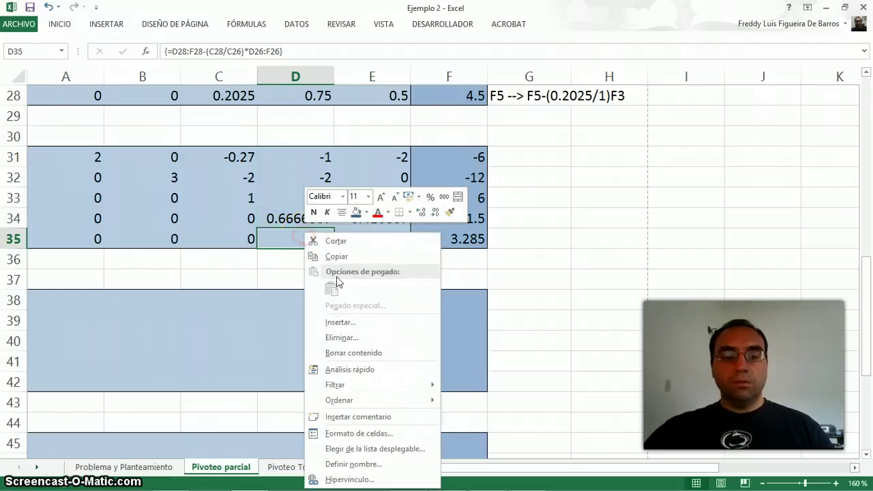
pyautogui.click(357, 212)
# - Write the row swap note "F5 <--->F4" in G35, beside the block's fifth row
pyautogui.click(527, 237)
pyautogui.write('F')
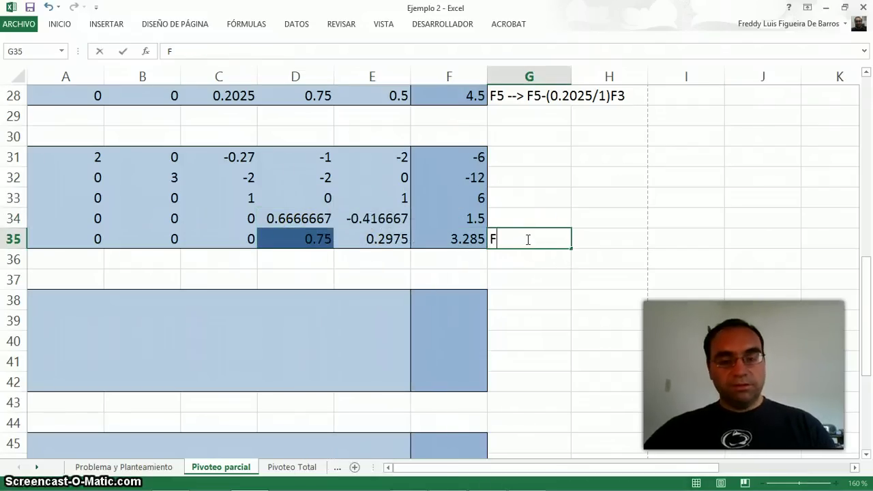
pyautogui.write('5 <--->F4')
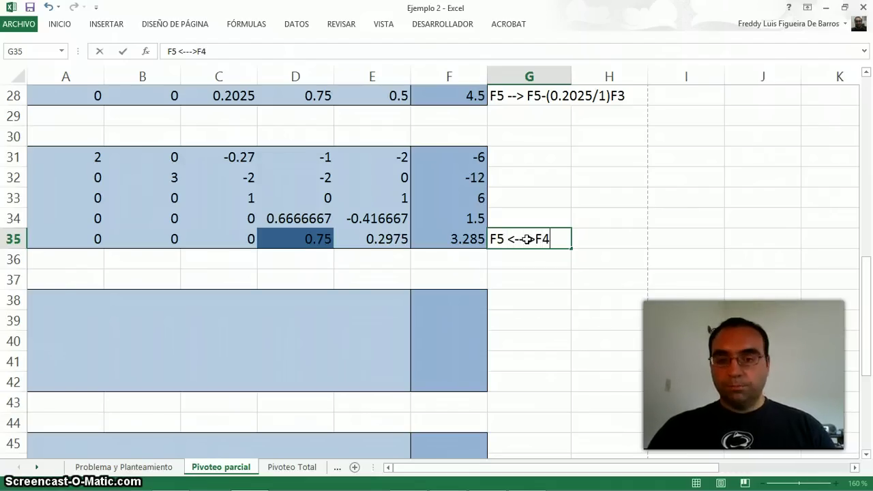
pyautogui.press('Return')
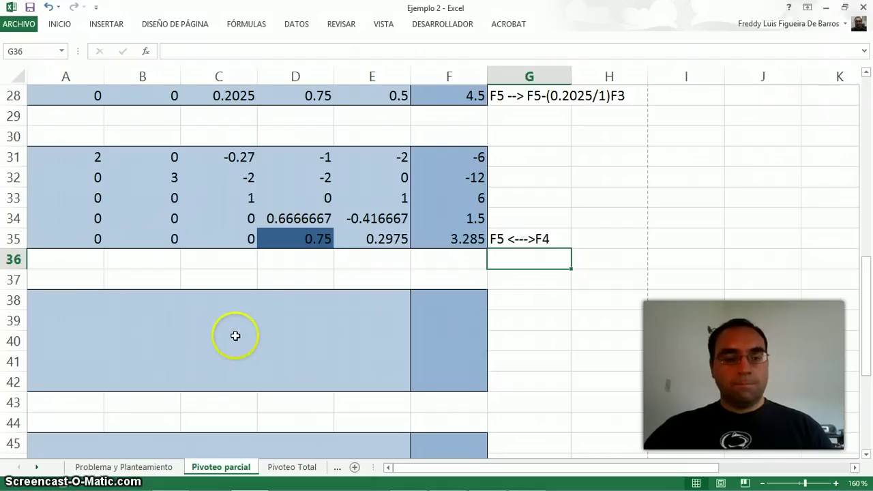
# - Fill A38:F40, the first three rows of the next matrix block, with the array formula =A31:F33
pyautogui.moveTo(71, 297); pyautogui.dragTo(469, 350)
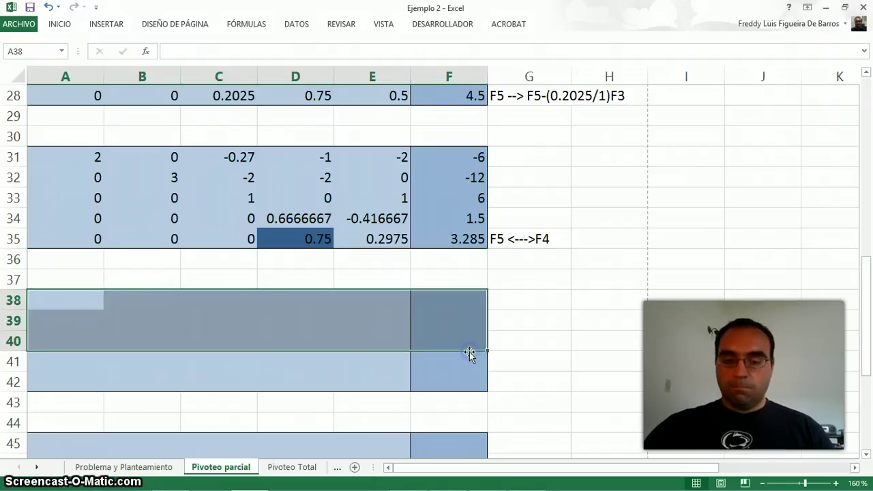
pyautogui.write('=')
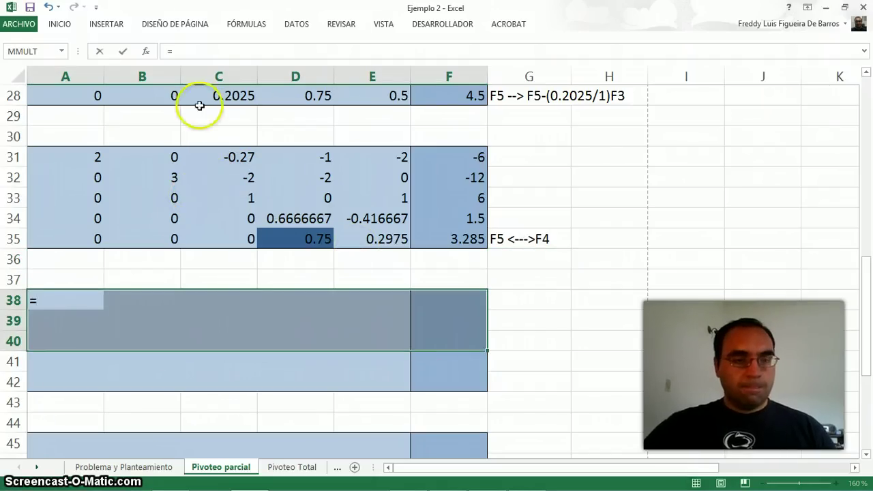
pyautogui.moveTo(68, 154); pyautogui.dragTo(458, 206)
pyautogui.hotkey('ctrl', 'shift', 'Return')
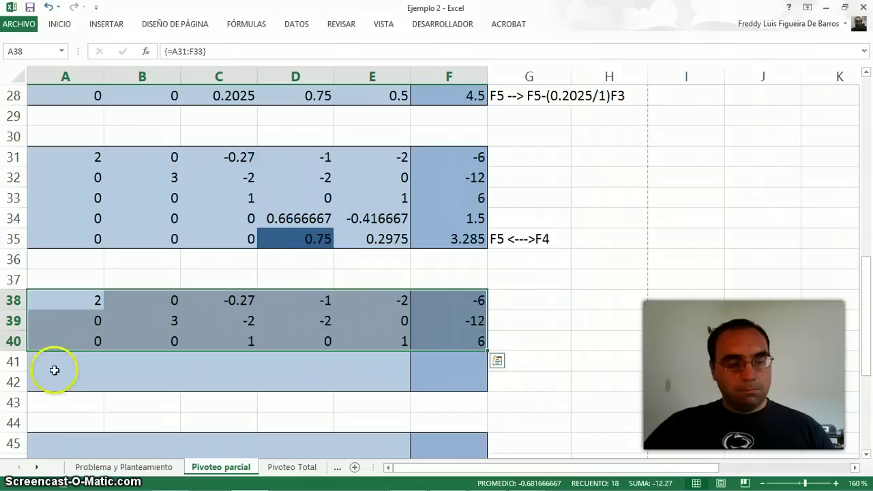
# - Fill A41:F41, the block's fourth row, with the array formula =A35:F35
pyautogui.moveTo(55, 369); pyautogui.dragTo(452, 368)
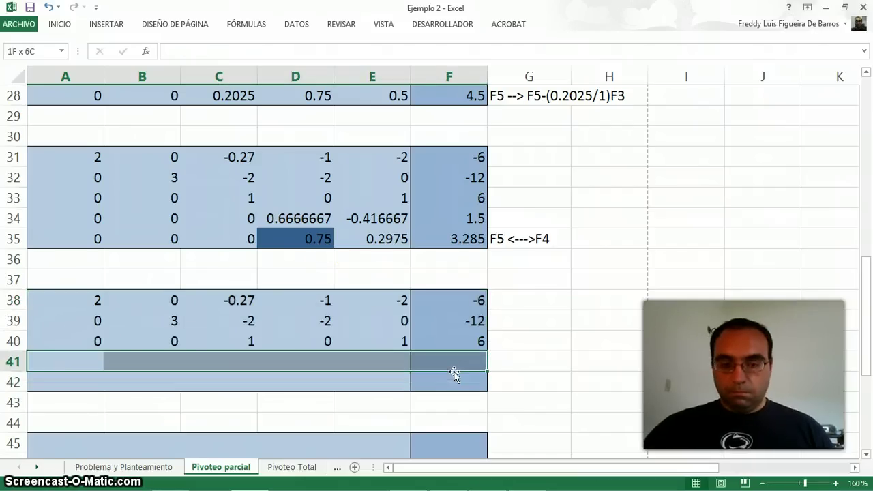
pyautogui.write('=')
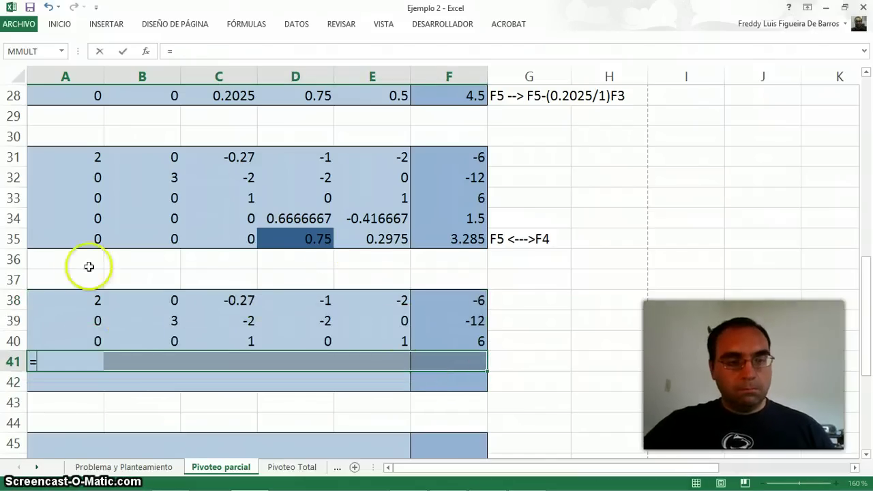
pyautogui.click(90, 235)
pyautogui.moveTo(90, 234); pyautogui.dragTo(445, 236)
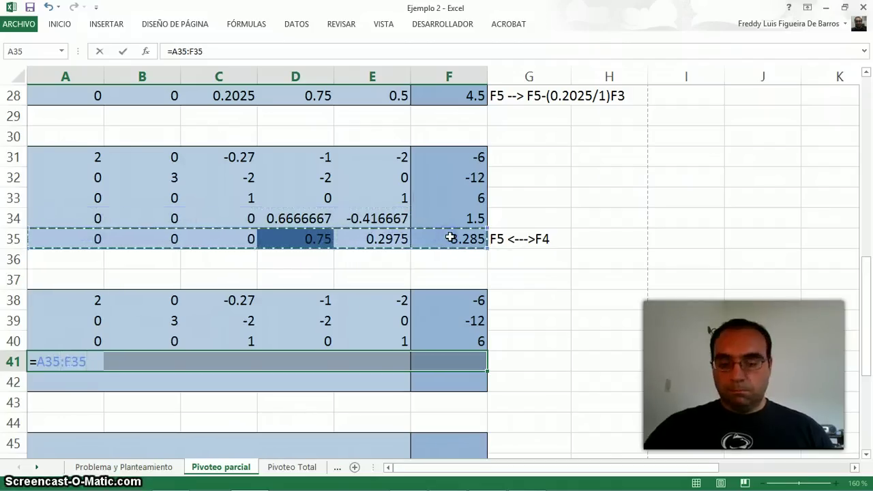
pyautogui.hotkey('ctrl', 'shift', 'Return')
# - Fill A42:F42, the block's fifth row, with the array formula =A34:F34
pyautogui.click(79, 377)
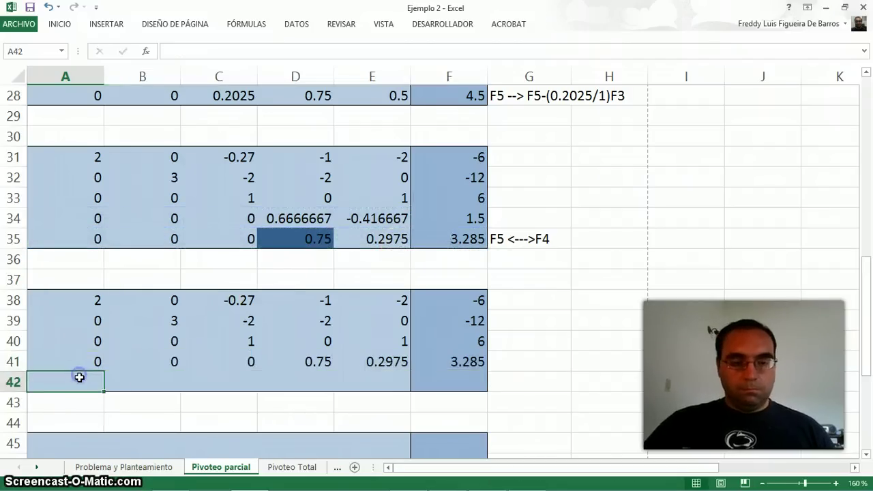
pyautogui.hotkey('shift', 'Right')
pyautogui.hotkey('shift', 'Right')
pyautogui.hotkey('shift', 'Right')
pyautogui.hotkey('shift', 'Right')
pyautogui.hotkey('shift', 'Right')
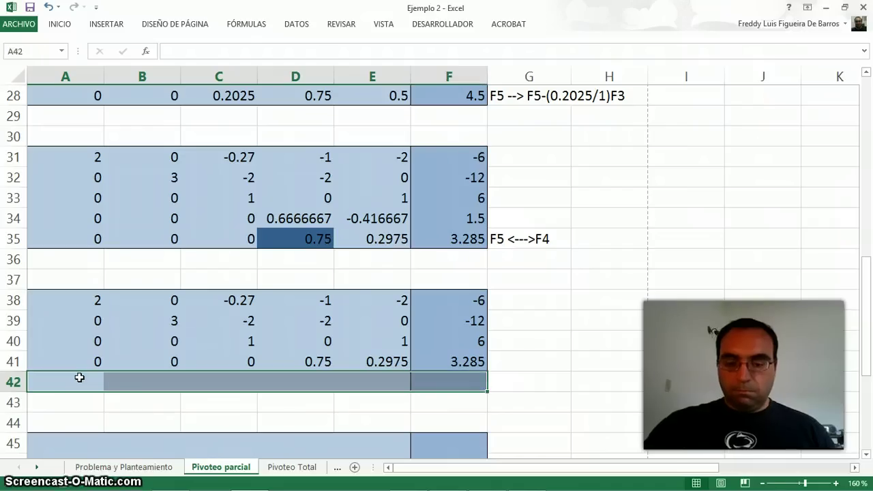
pyautogui.write('-')
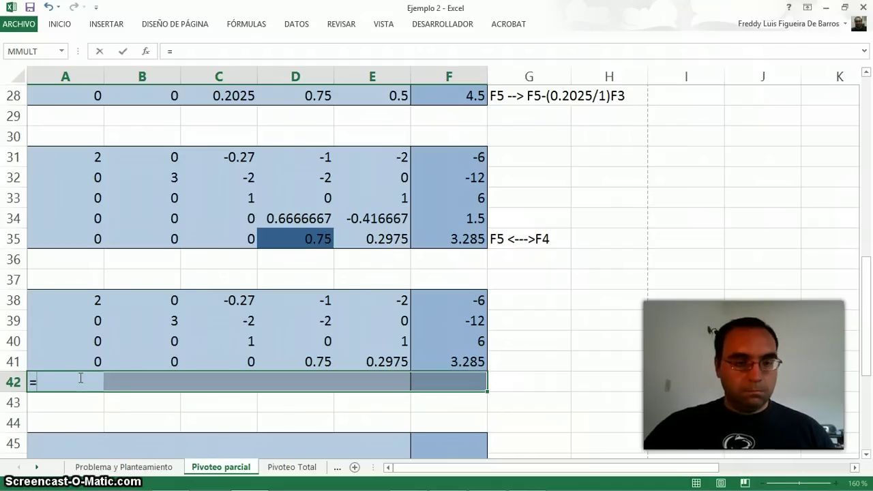
pyautogui.moveTo(68, 219); pyautogui.dragTo(448, 217)
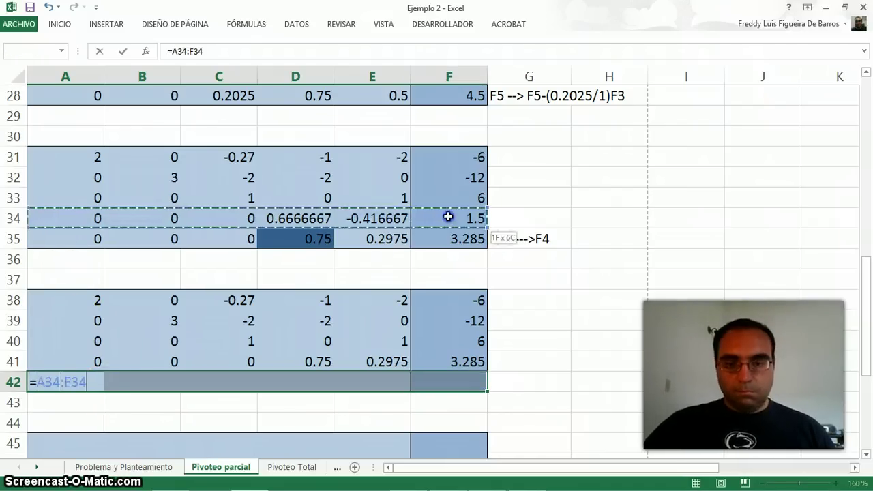
pyautogui.hotkey('ctrl', 'shift', 'Return')
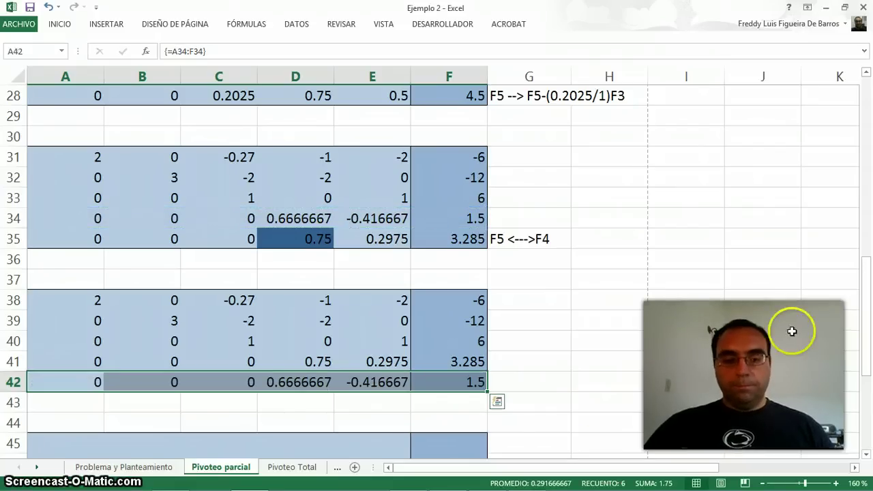
# - Mark the pivot cell D41 with the same dark blue fill
pyautogui.click(296, 359)
pyautogui.rightClick(297, 359)
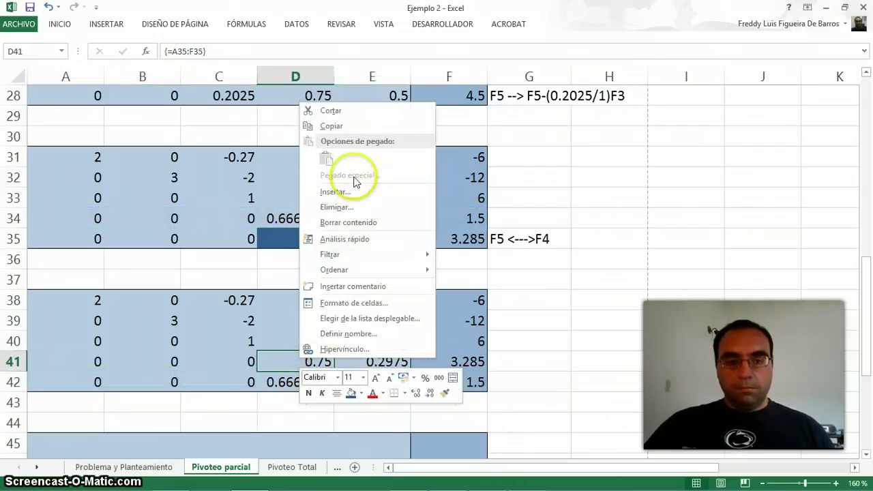
pyautogui.click(350, 393)
# - Write the row operation note "F5 --> F5-(0.666/0.75)F4" in G42
pyautogui.click(534, 383)
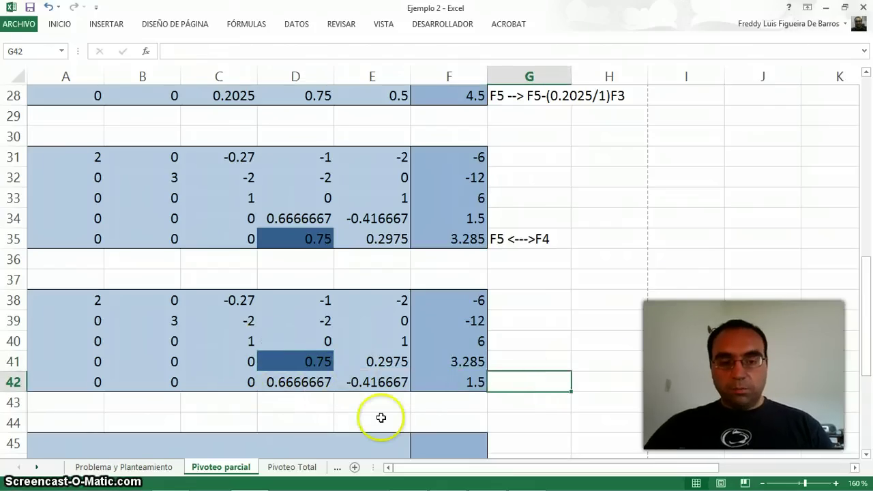
pyautogui.write('F5 --> F5-(0.666')
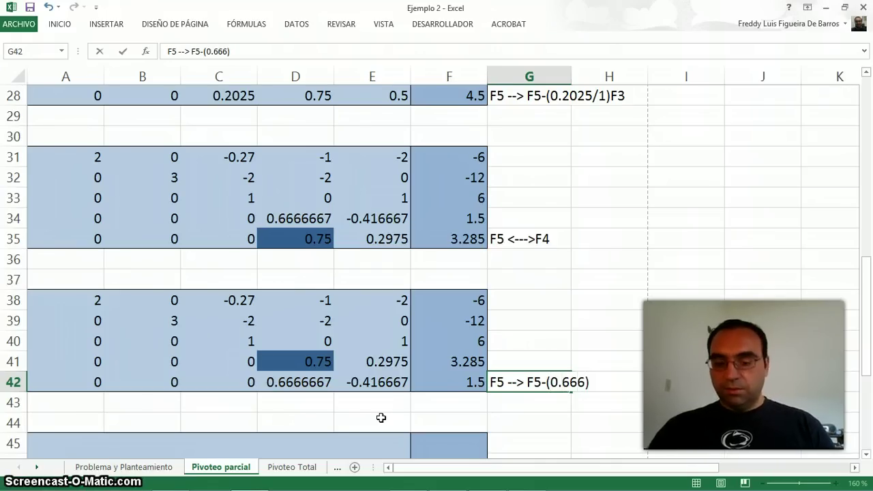
pyautogui.write('/')
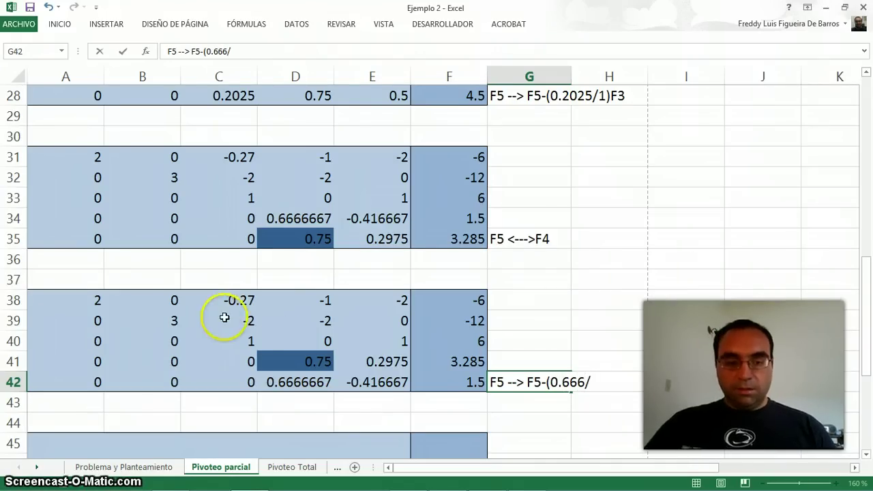
pyautogui.click(300, 359)
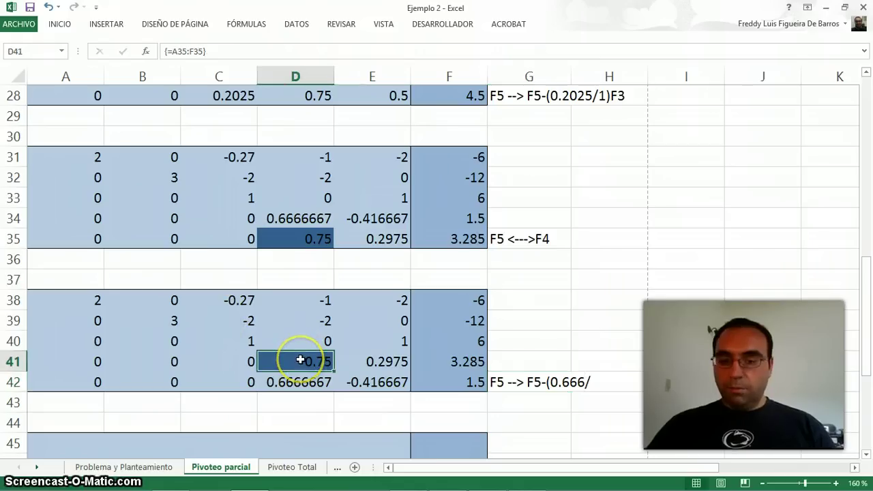
pyautogui.click(505, 381)
pyautogui.doubleClick(587, 383)
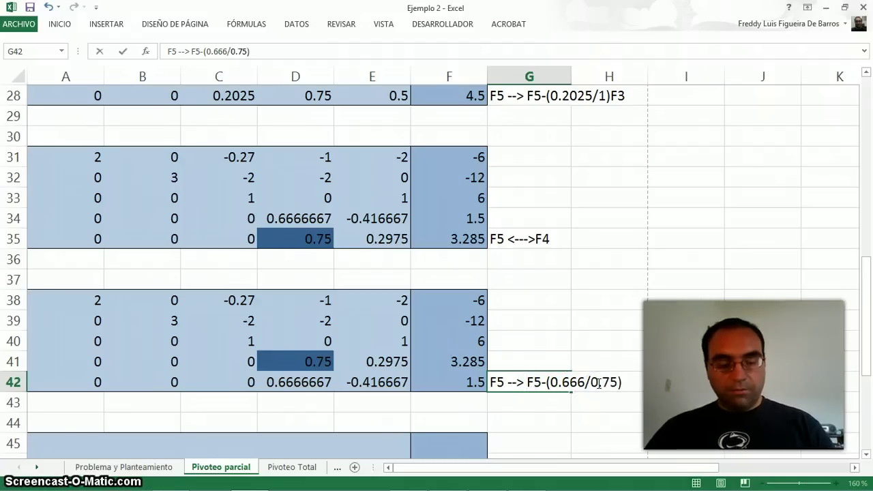
pyautogui.press('Return')
# - Fill A45:F48, the first four rows of the last matrix block, with the array formula =A38:F41
pyautogui.scroll(-3, 595, 384)
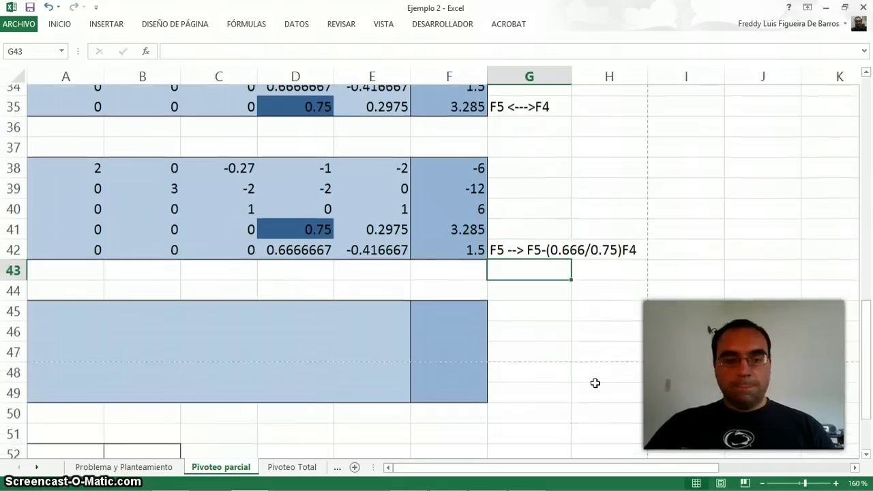
pyautogui.moveTo(51, 258); pyautogui.dragTo(439, 318)
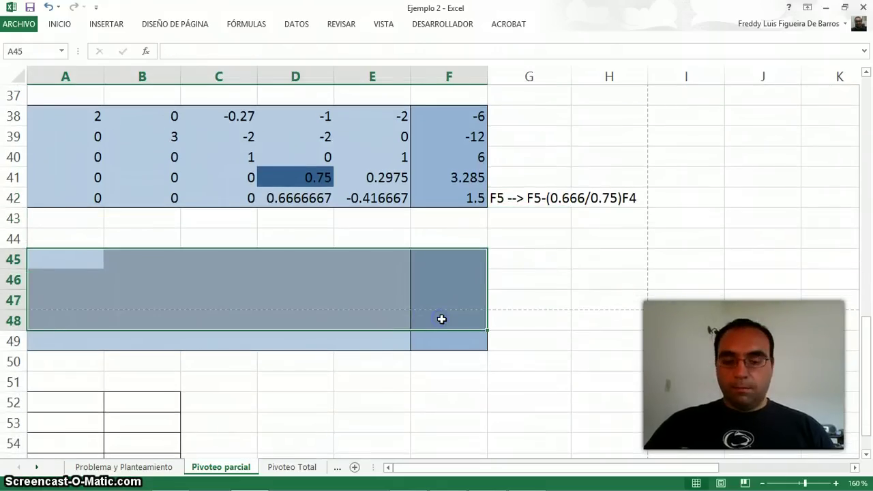
pyautogui.write('=')
pyautogui.click(148, 52)
pyautogui.moveTo(75, 110); pyautogui.dragTo(446, 170)
pyautogui.hotkey('ctrl', 'shift', 'Return')
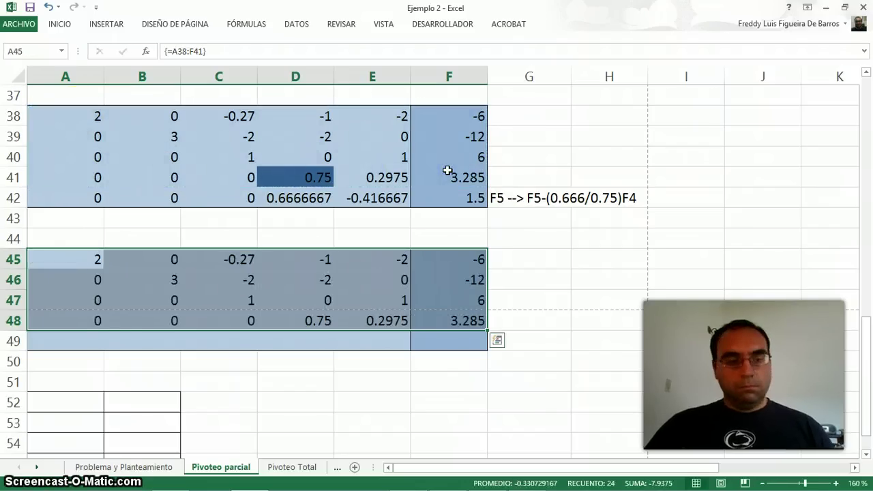
# - Enter 0 in A49, B49, C49 and D49, the first four cells of the block's fifth row
pyautogui.click(75, 338)
pyautogui.write('0')
pyautogui.press('Tab')
pyautogui.write('0')
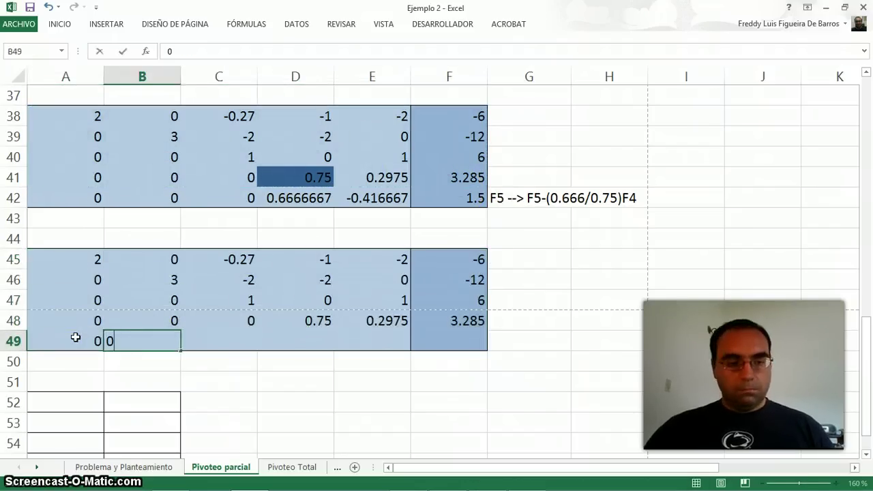
pyautogui.press('Tab')
pyautogui.write('0')
pyautogui.press('Tab')
pyautogui.write('0')
pyautogui.press('Tab')
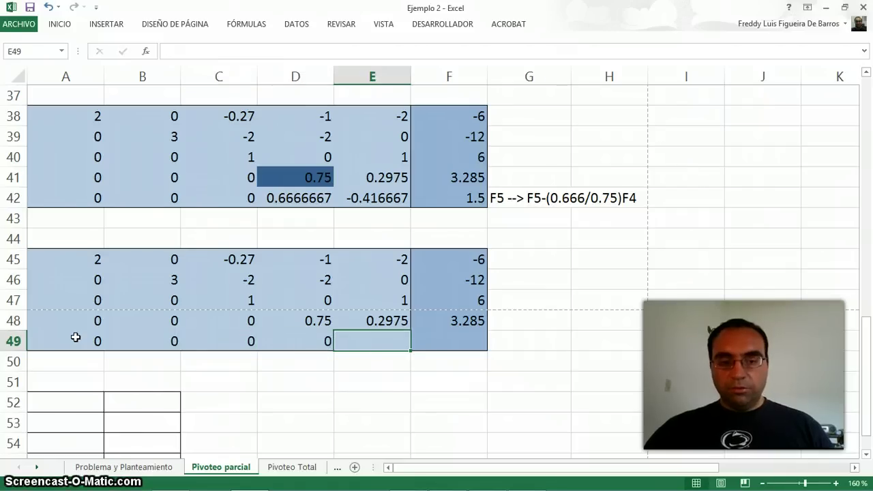
pyautogui.hotkey('shift', 'Right')
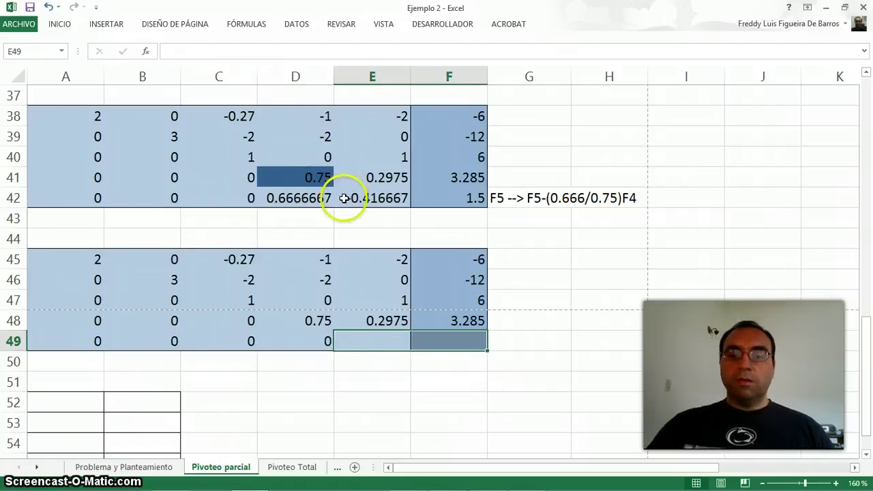
pyautogui.click(419, 198)
pyautogui.hotkey('ctrl', 'v')
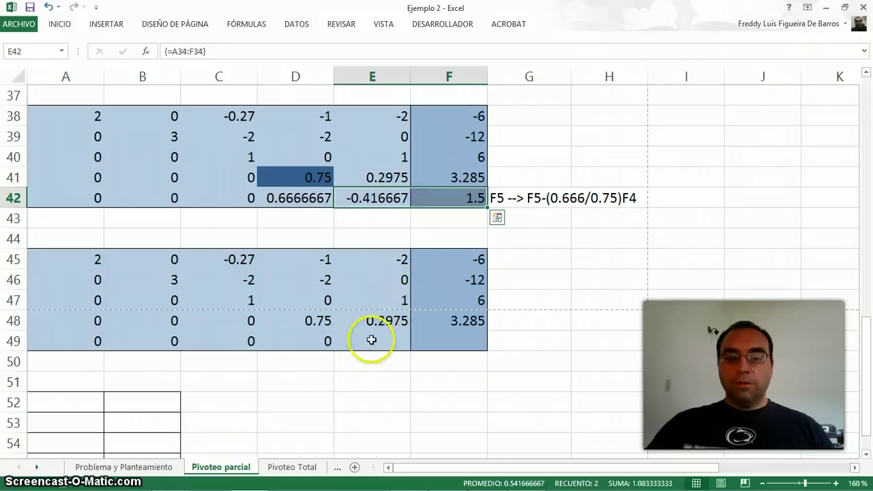
# - Fill E49:F49, the rest of the last block's fifth row, with the array formula =E42:F42-(D42/D41)*E41:F41
pyautogui.moveTo(370, 335); pyautogui.dragTo(470, 345)
pyautogui.write('=')
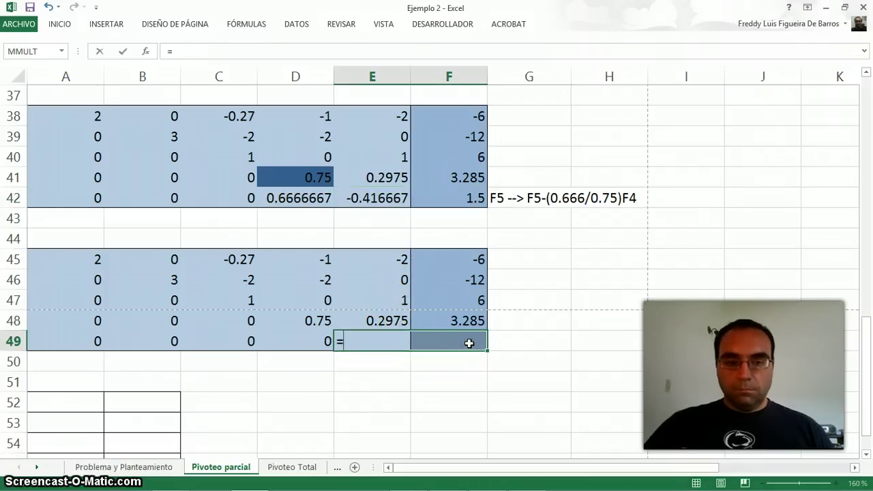
pyautogui.moveTo(361, 201); pyautogui.dragTo(447, 198)
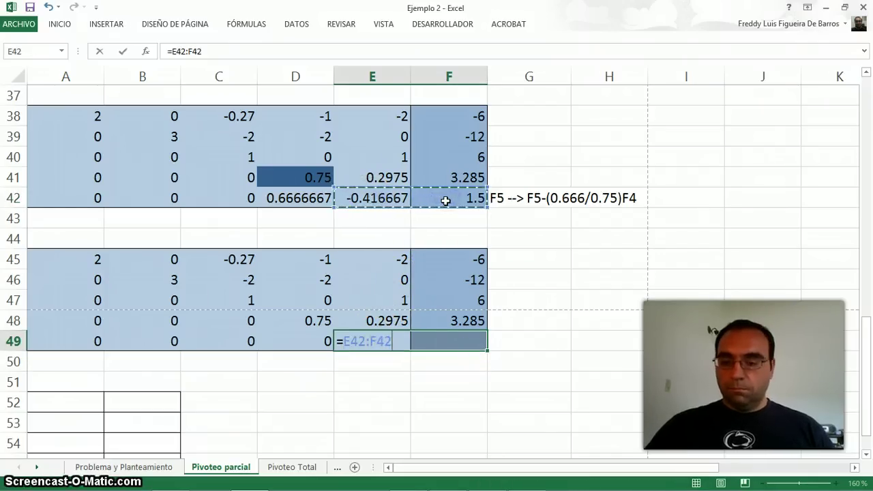
pyautogui.write('-(')
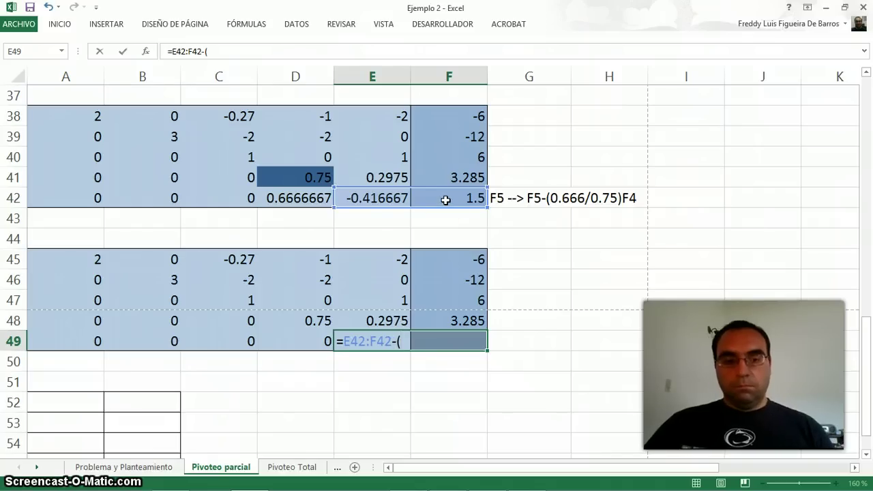
pyautogui.click(304, 199)
pyautogui.write('/')
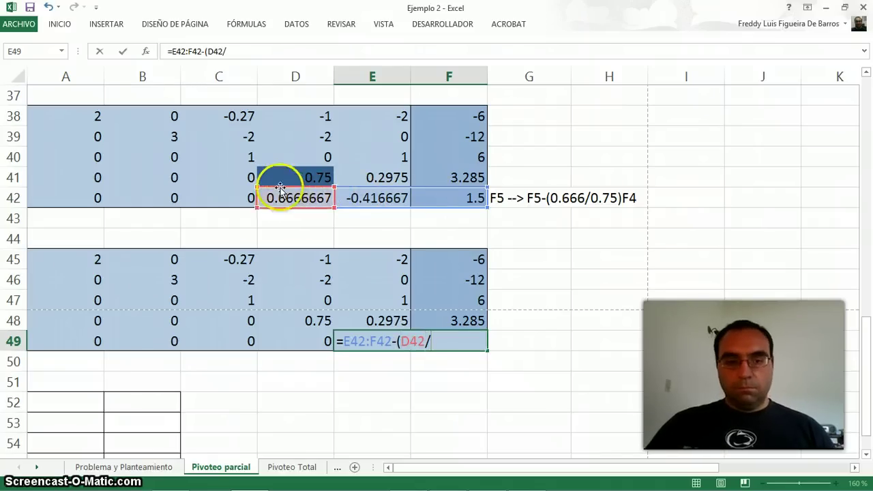
pyautogui.click(290, 178)
pyautogui.write(')')
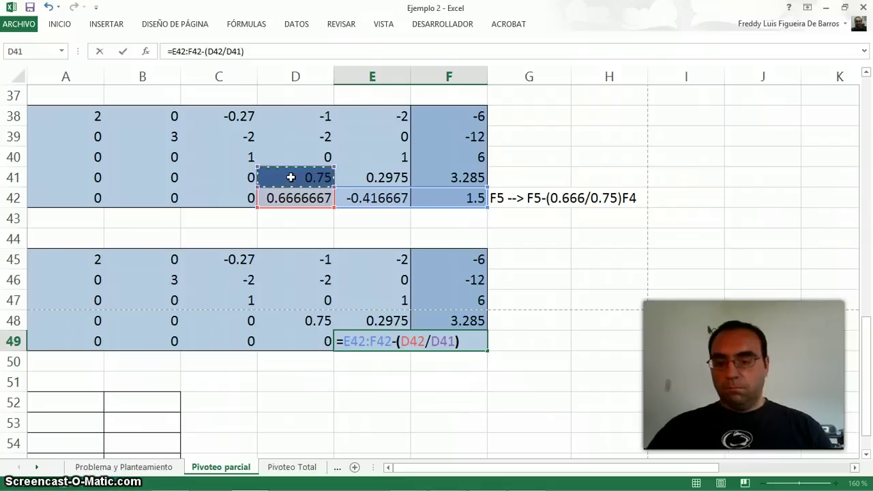
pyautogui.write('*')
pyautogui.moveTo(353, 177); pyautogui.dragTo(440, 175)
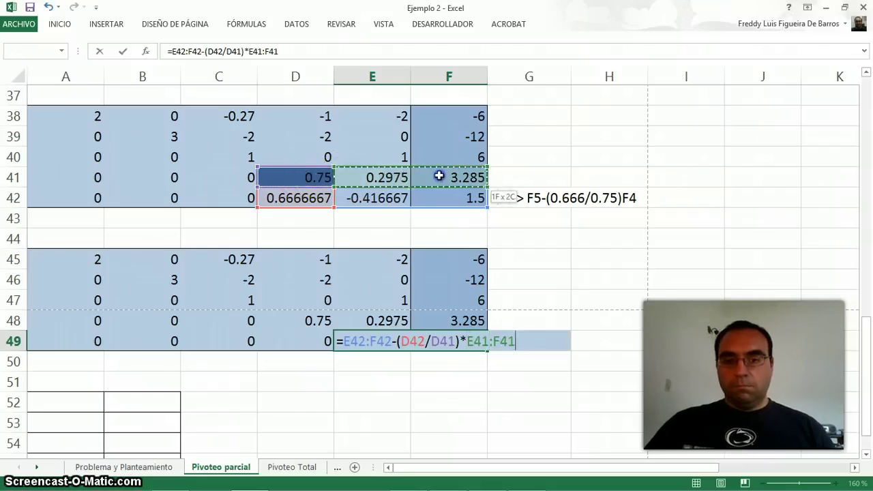
pyautogui.hotkey('ctrl', 'shift', 'Return')
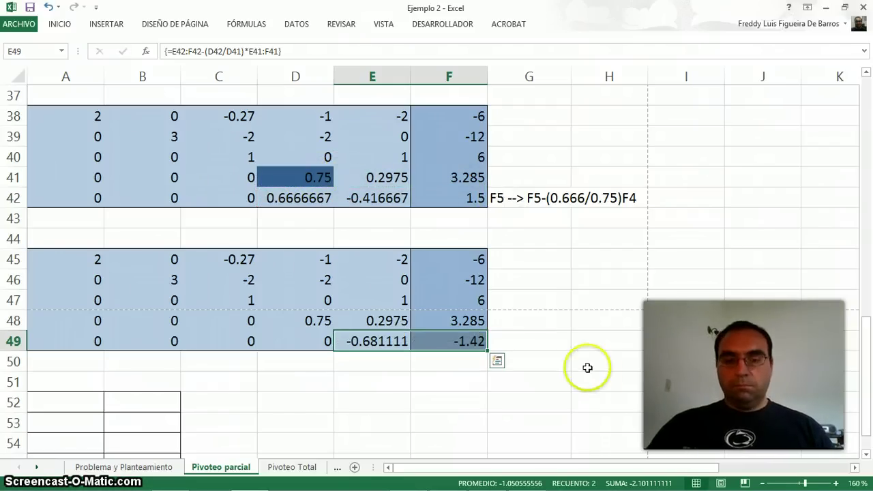
# - Enter the label e in A56, the last row of the empty results table below the final matrix
pyautogui.scroll(-1, 596, 361)
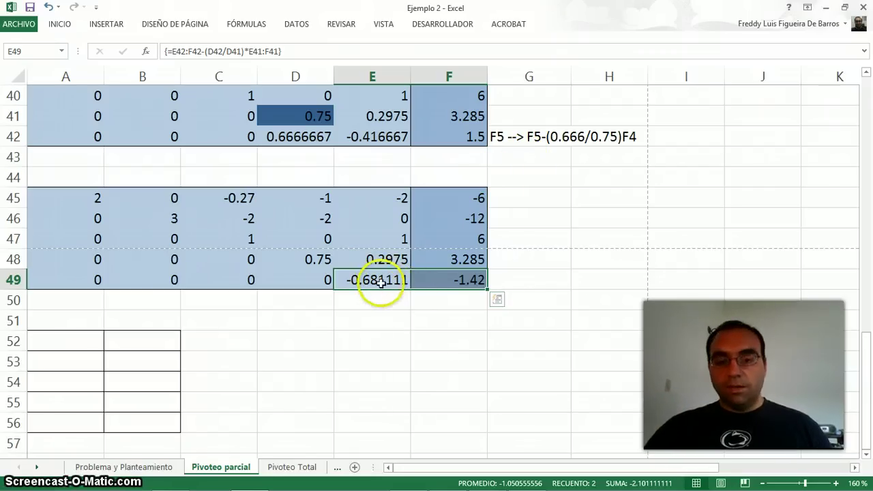
pyautogui.click(82, 426)
pyautogui.write('E')
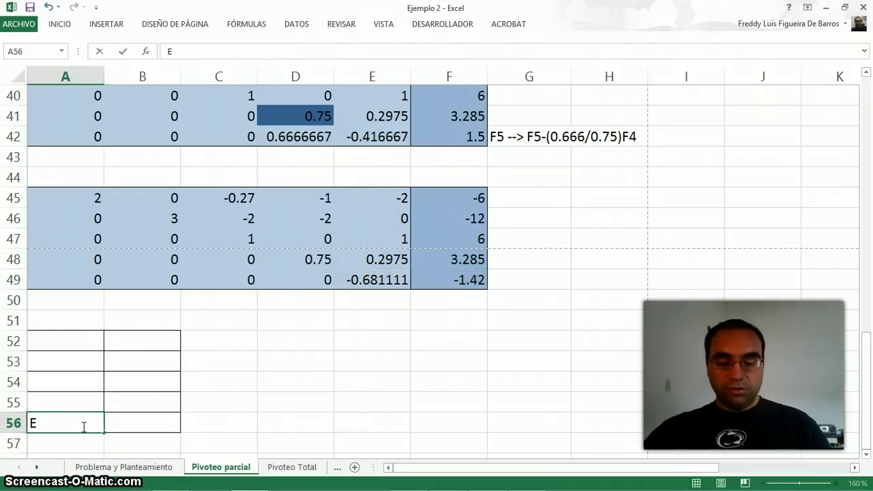
pyautogui.write('e')
# - Enter the unknowns' labels a, b, c and d in A52:A55 and re-enter e in A56
pyautogui.press('Up')
pyautogui.press('Up')
pyautogui.press('Up')
pyautogui.press('Up')
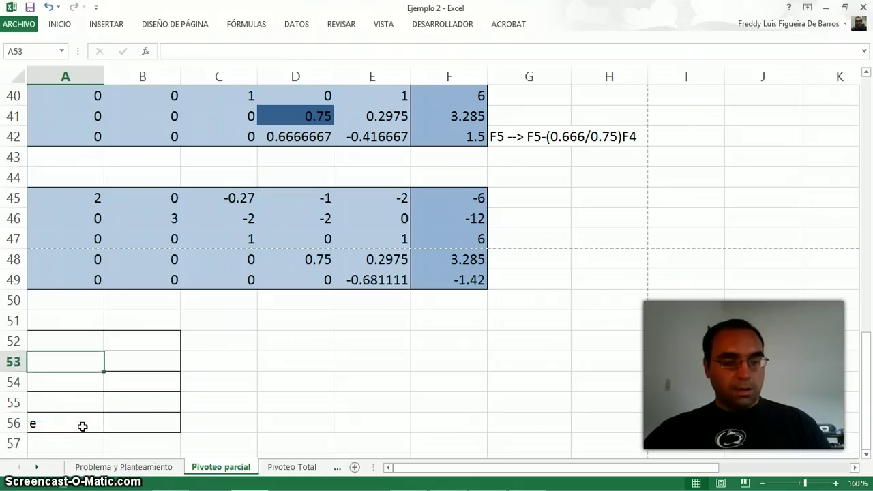
pyautogui.write('a')
pyautogui.press('Return')
pyautogui.write('b')
pyautogui.press('Return')
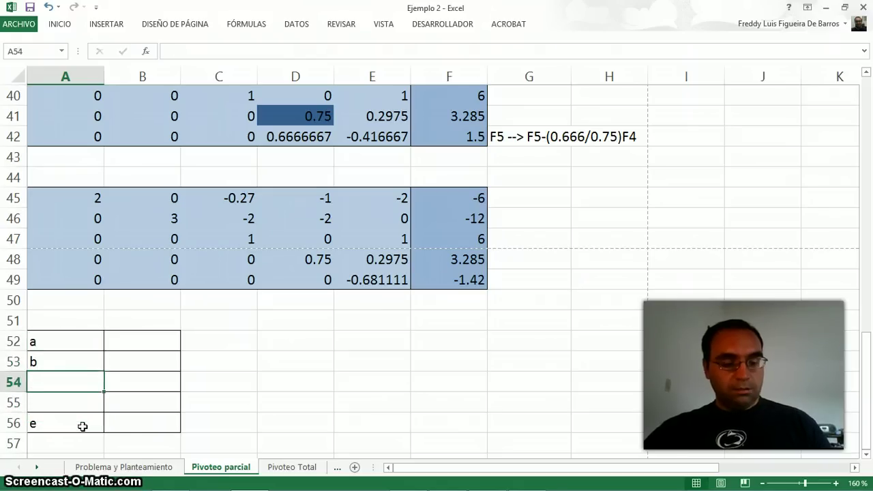
pyautogui.write('c')
pyautogui.press('Return')
pyautogui.write('d')
pyautogui.press('Return')
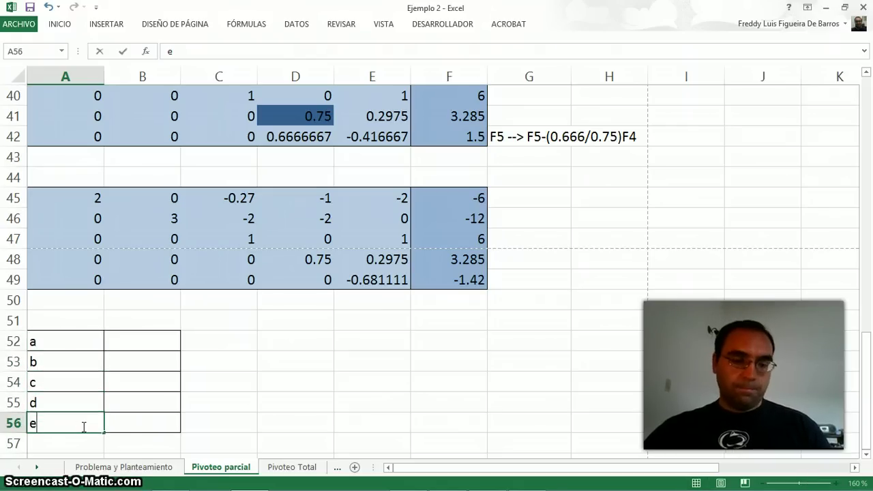
pyautogui.write('e')
pyautogui.press('Tab')
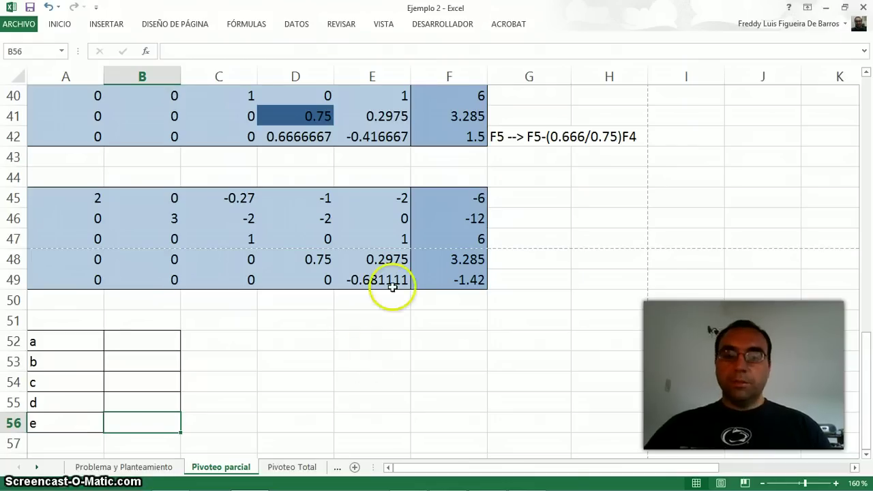
# - Compute the unknown e in B56 with the formula =F49/E49
pyautogui.write('=')
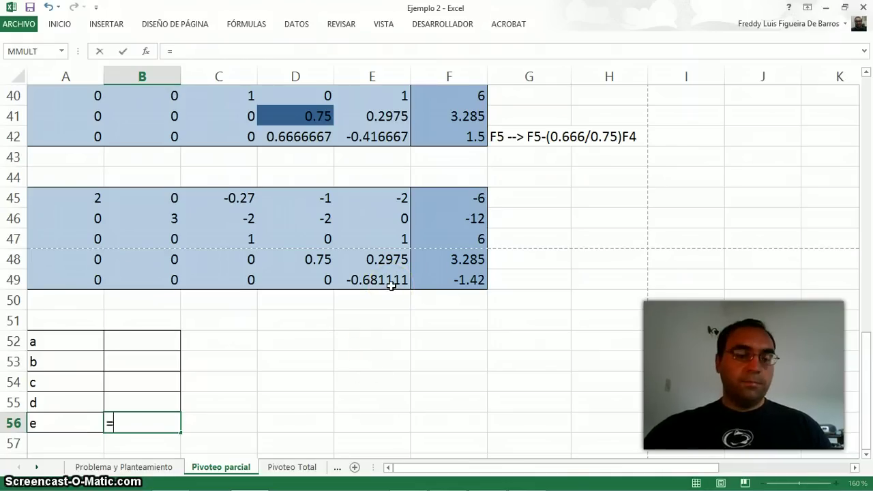
pyautogui.click(448, 285)
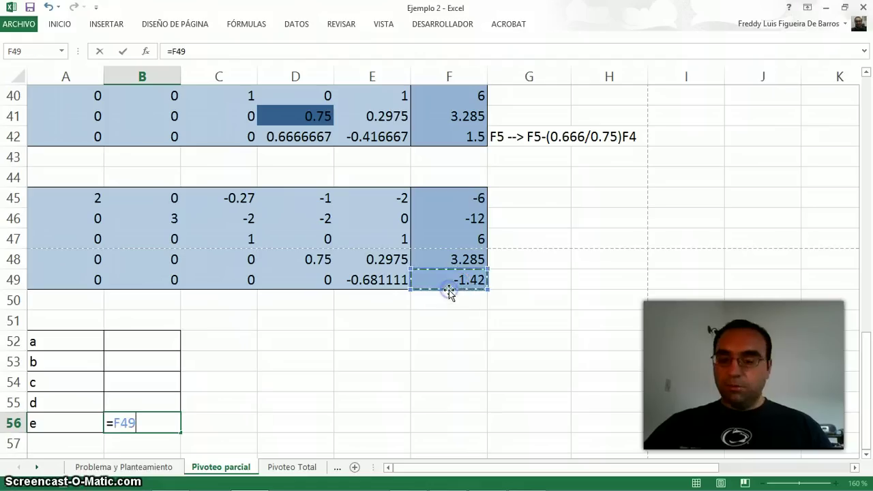
pyautogui.write('/')
pyautogui.click(376, 279)
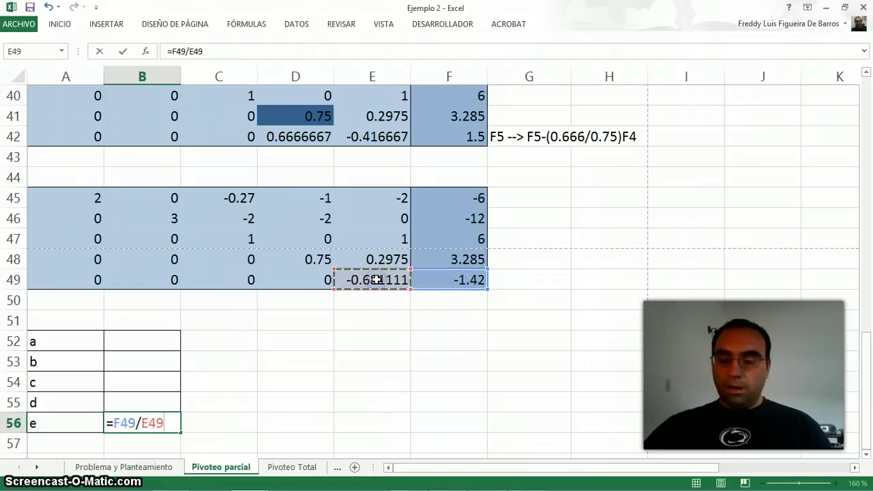
pyautogui.press('Return')
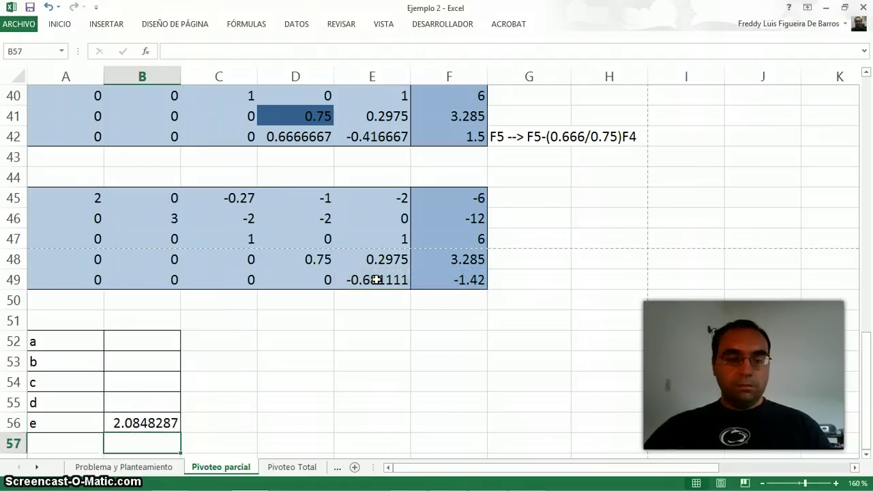
# - Compute the unknown d in B55 by back substitution with the formula =(F48-E48*B56)/D48
pyautogui.click(141, 407)
pyautogui.write('=')
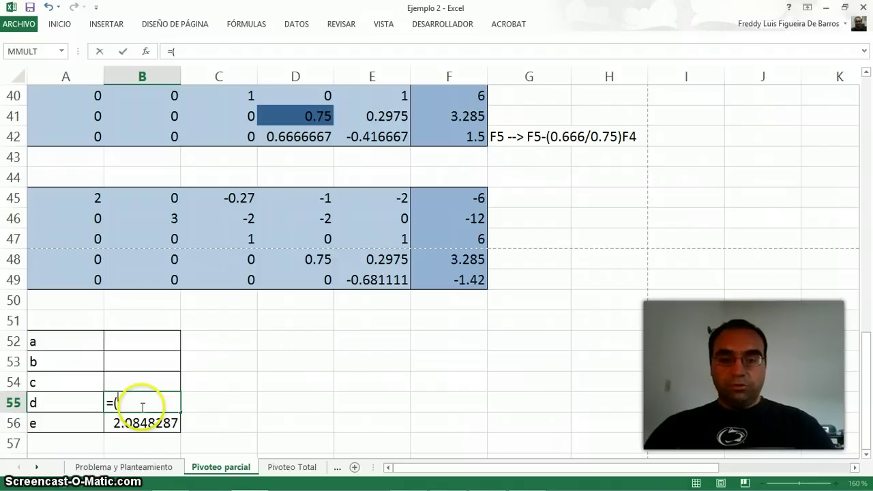
pyautogui.write('(')
pyautogui.click(465, 257)
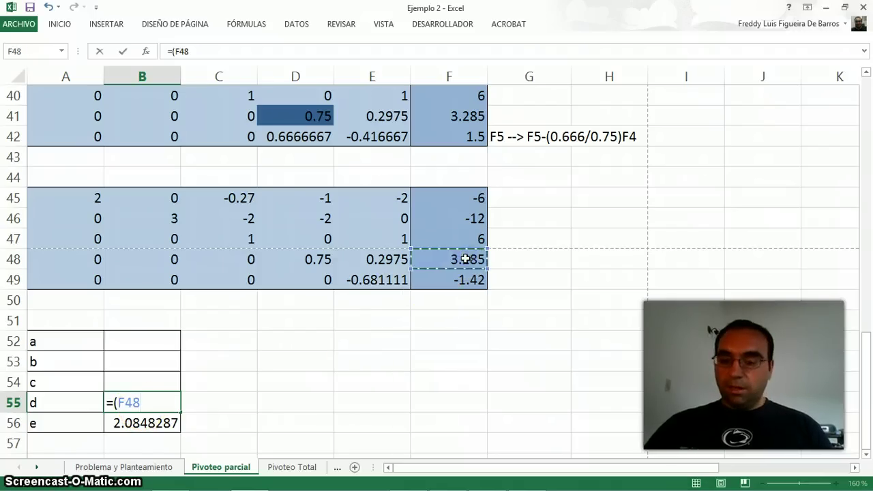
pyautogui.write('-')
pyautogui.click(399, 259)
pyautogui.write('*')
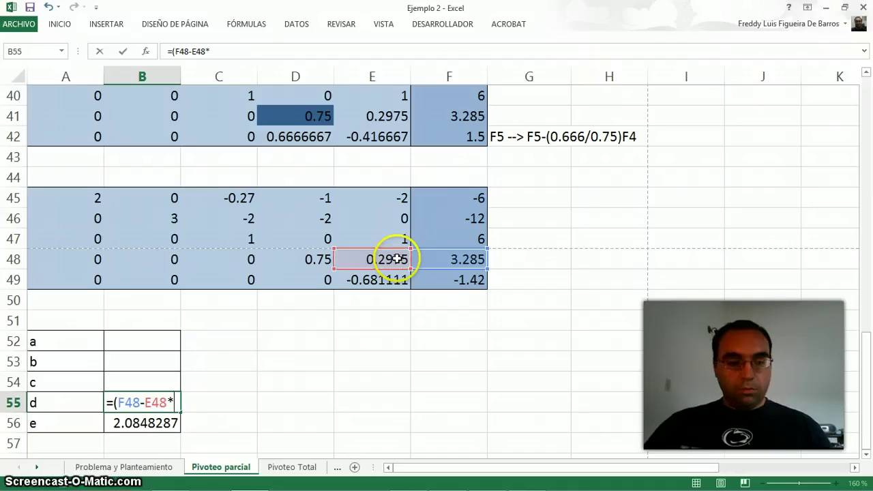
pyautogui.click(154, 423)
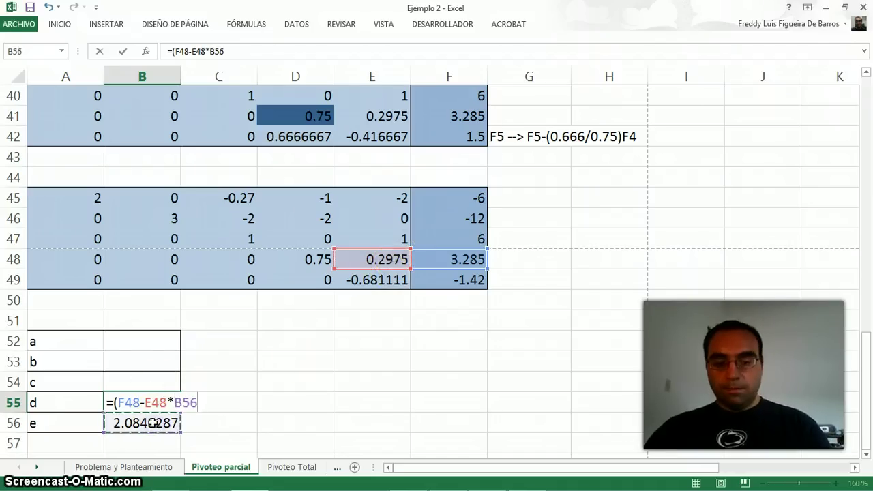
pyautogui.write(')/')
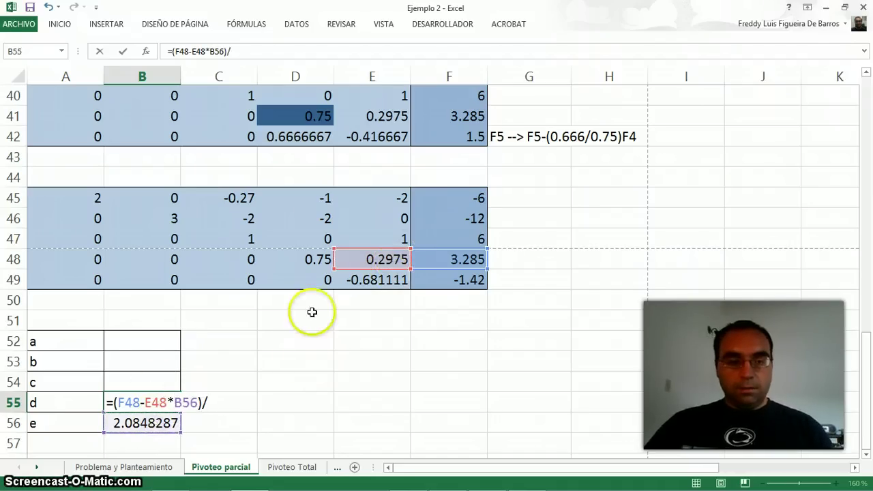
pyautogui.click(307, 259)
pyautogui.press('Return')
# - Compute the unknown c in B54 by back substitution with the formula =(F47-E47*B56-D47*B55)/C47
pyautogui.press('Up')
pyautogui.press('Up')
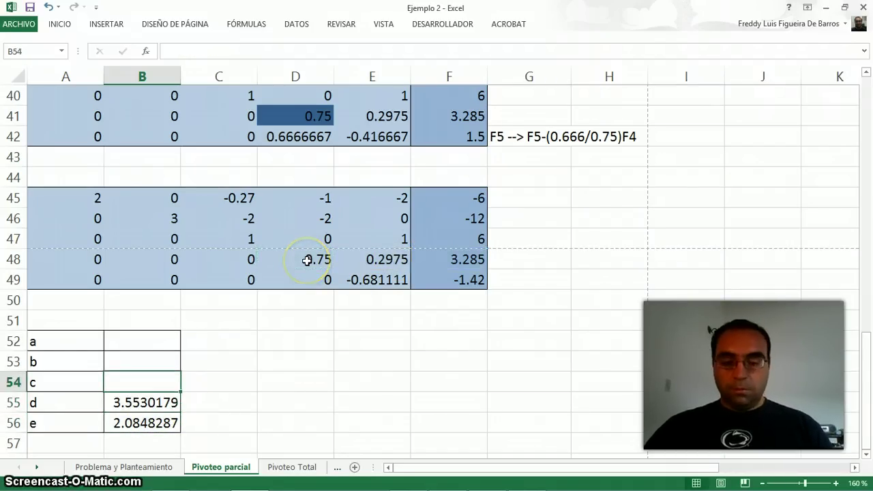
pyautogui.write('=(')
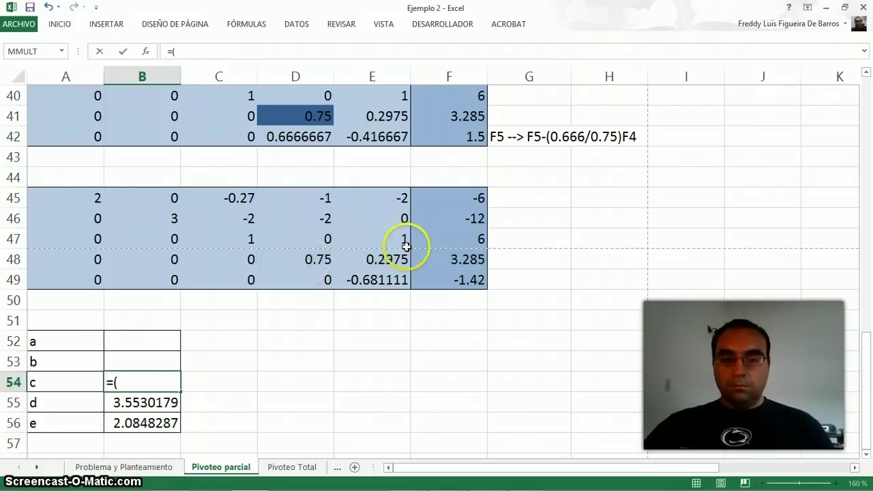
pyautogui.click(437, 233)
pyautogui.write('-')
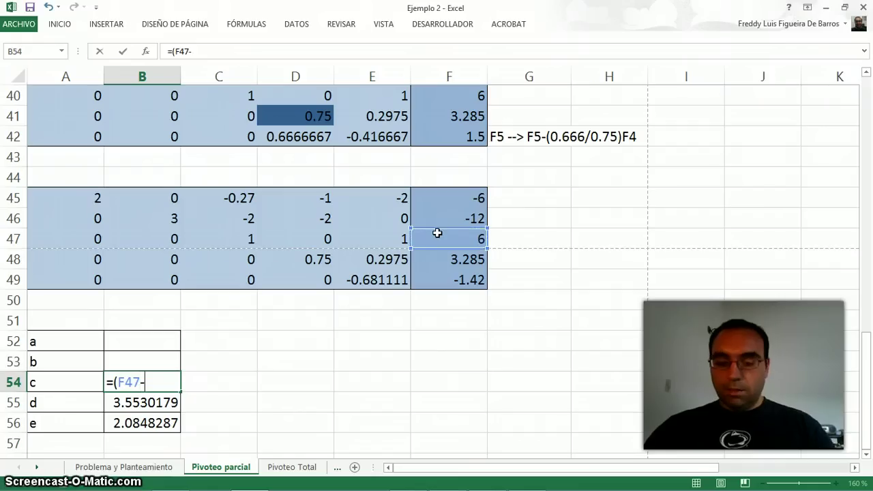
pyautogui.click(380, 245)
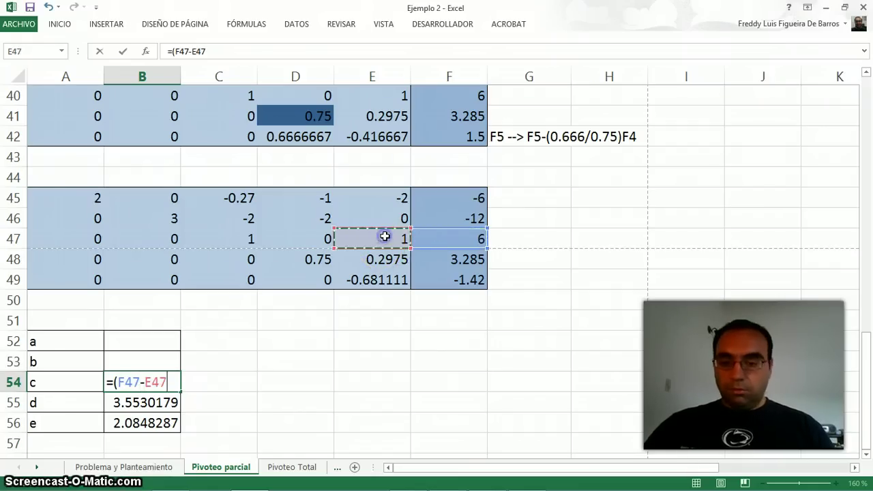
pyautogui.write('*')
pyautogui.click(126, 404)
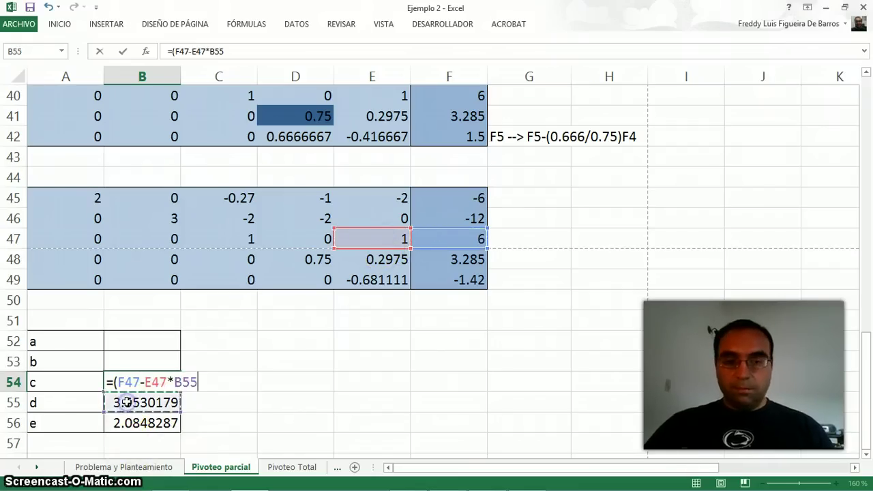
pyautogui.click(117, 422)
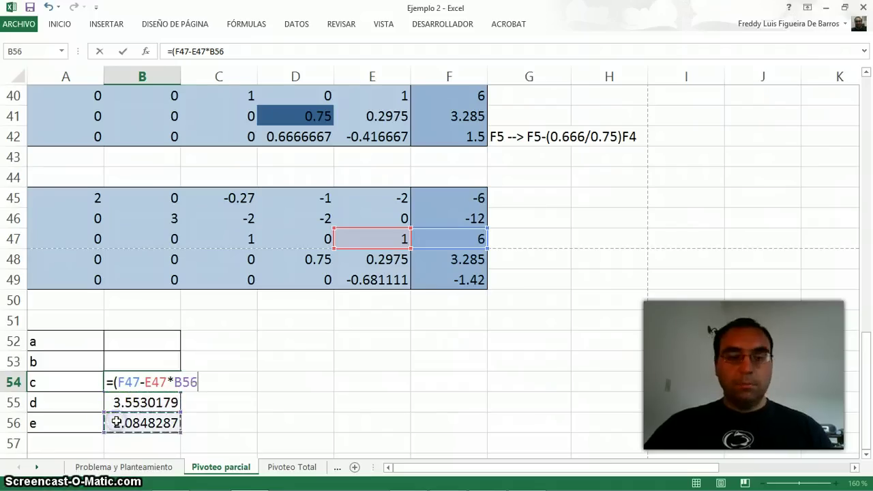
pyautogui.write('-')
pyautogui.click(308, 233)
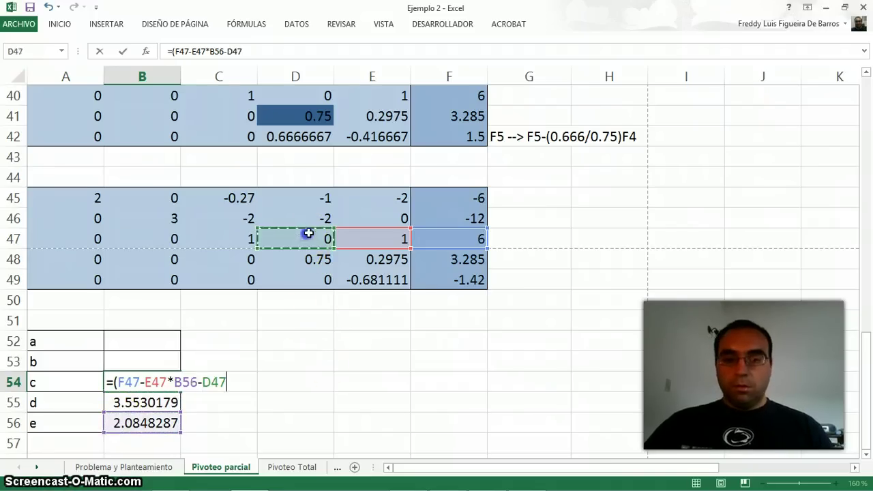
pyautogui.click(156, 396)
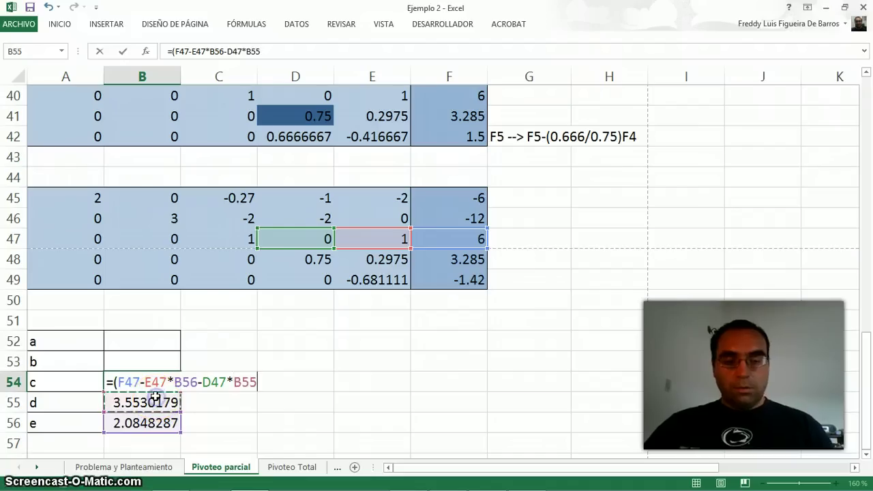
pyautogui.write(')/')
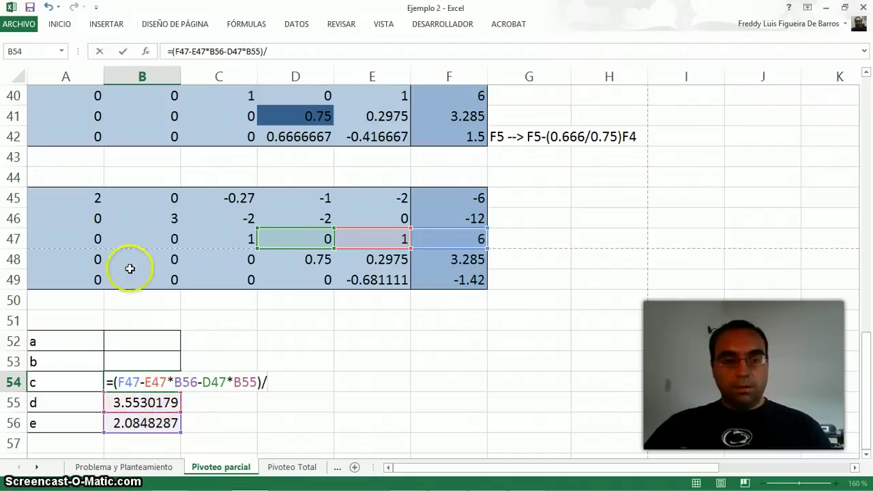
pyautogui.click(210, 236)
pyautogui.press('Return')
# - Compute the unknown b in B53 by back substitution with the formula =(F46-E46*B56-D46*B55-C46*B54)/B46
pyautogui.click(157, 359)
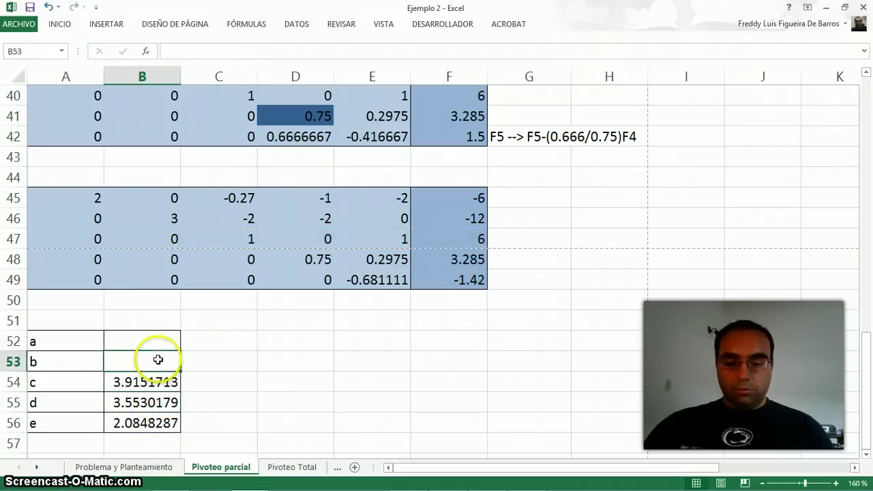
pyautogui.write('=(')
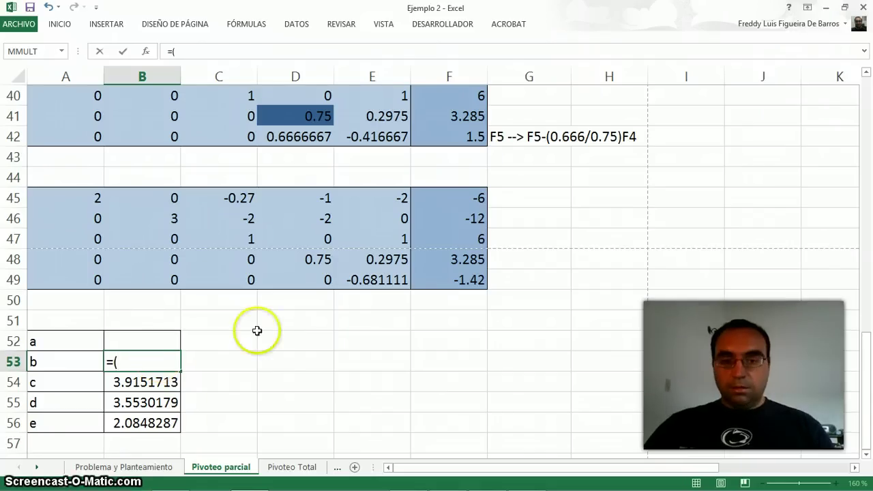
pyautogui.click(442, 218)
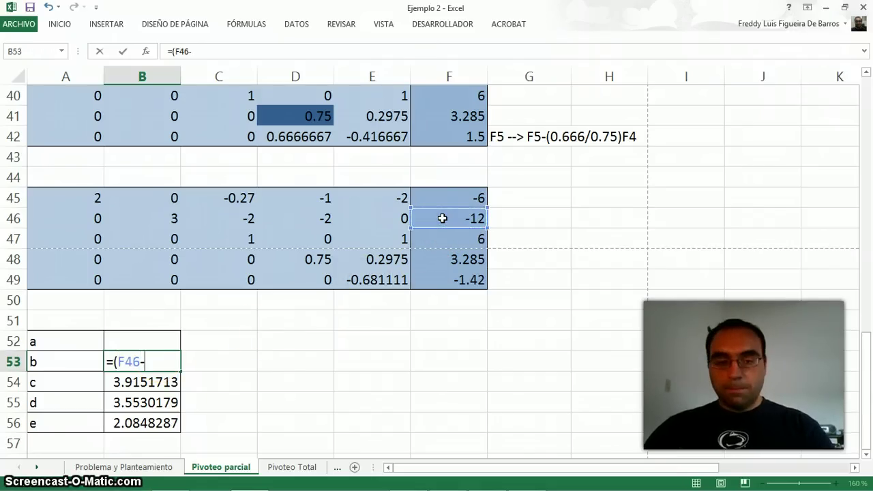
pyautogui.write('-')
pyautogui.click(352, 216)
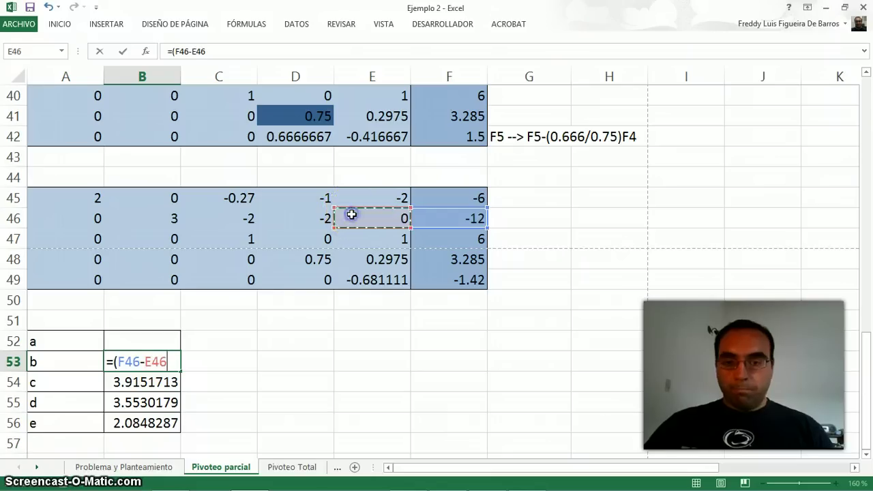
pyautogui.write('*')
pyautogui.click(156, 421)
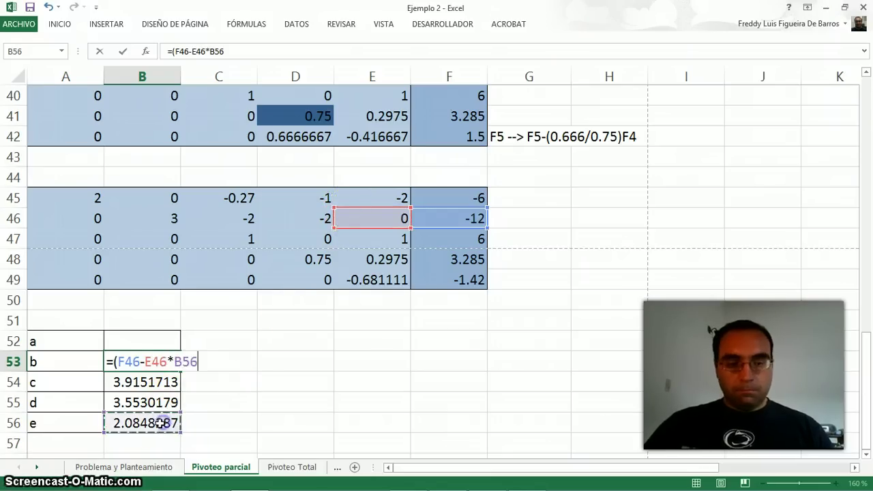
pyautogui.write('-')
pyautogui.click(274, 220)
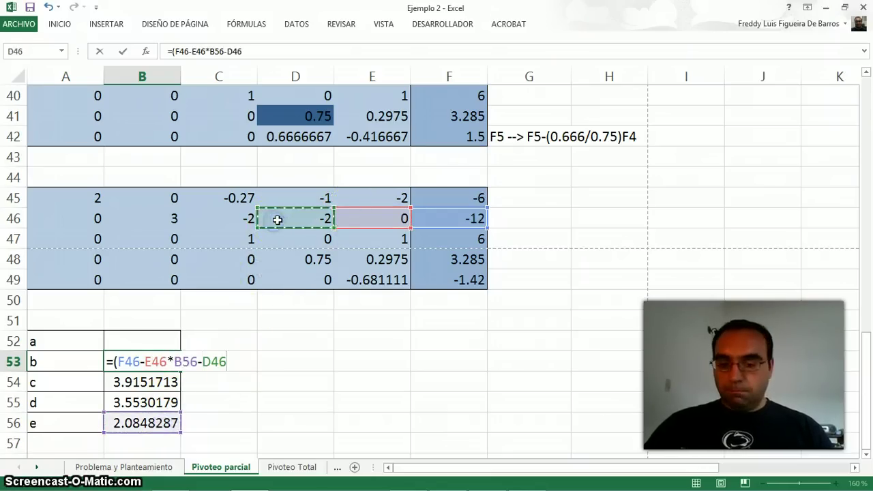
pyautogui.write('*')
pyautogui.click(157, 400)
pyautogui.write('-')
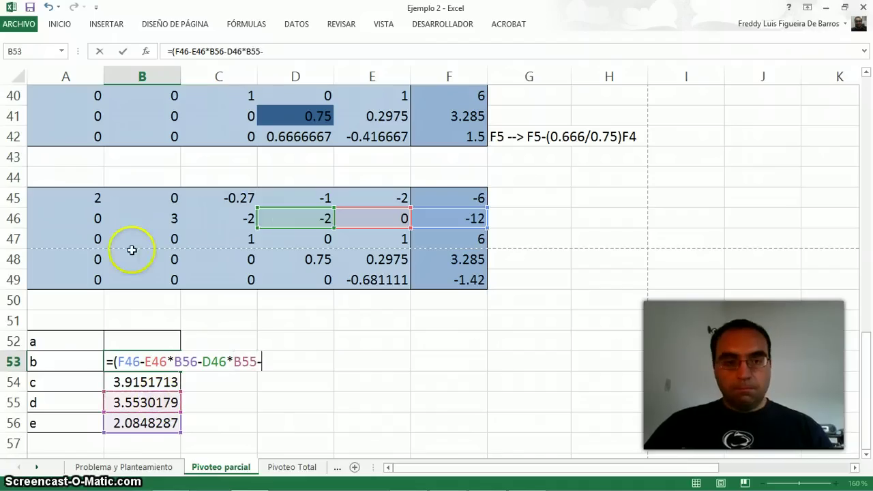
pyautogui.click(230, 217)
pyautogui.write('*')
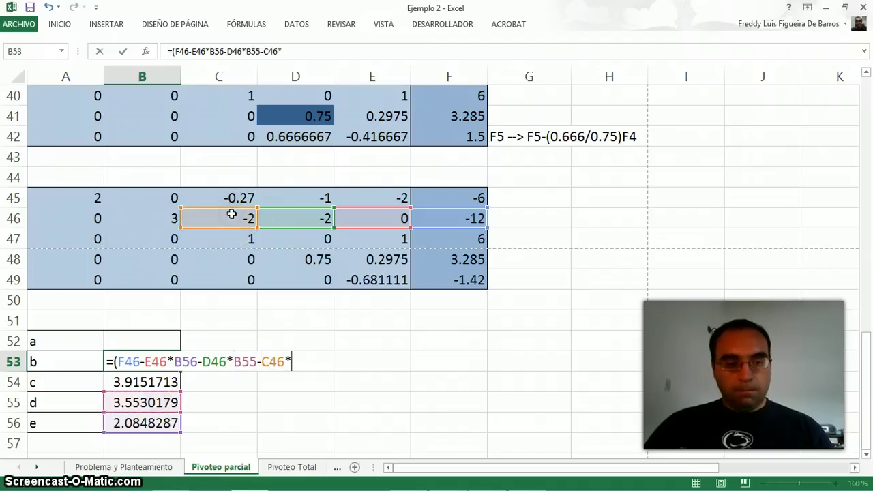
pyautogui.click(169, 381)
pyautogui.write(')/')
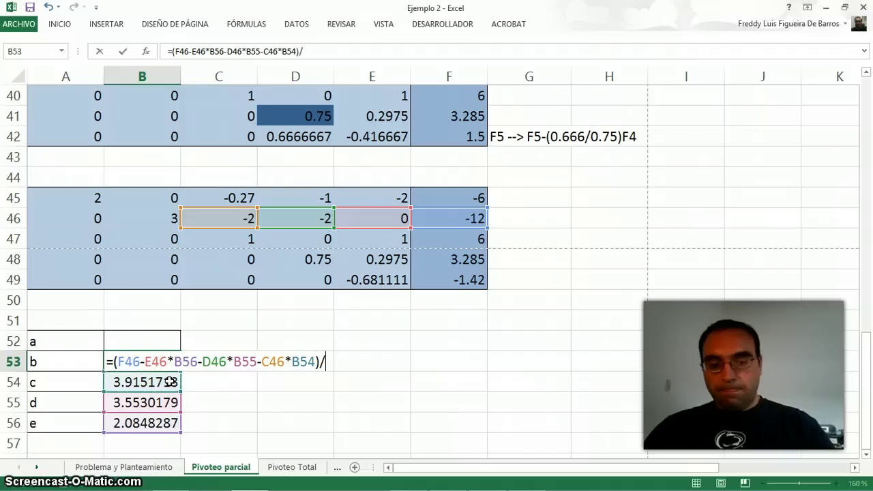
pyautogui.click(129, 223)
pyautogui.press('Return')
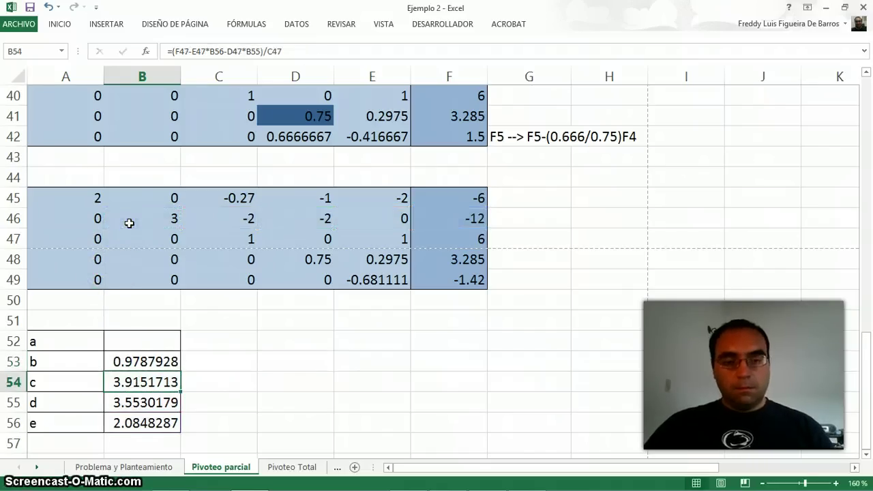
# - Enter the numerator of the unknown a in B52 as =(F45-E45*B56-D45*B55-C45*B54-B45*B53)
pyautogui.click(136, 348)
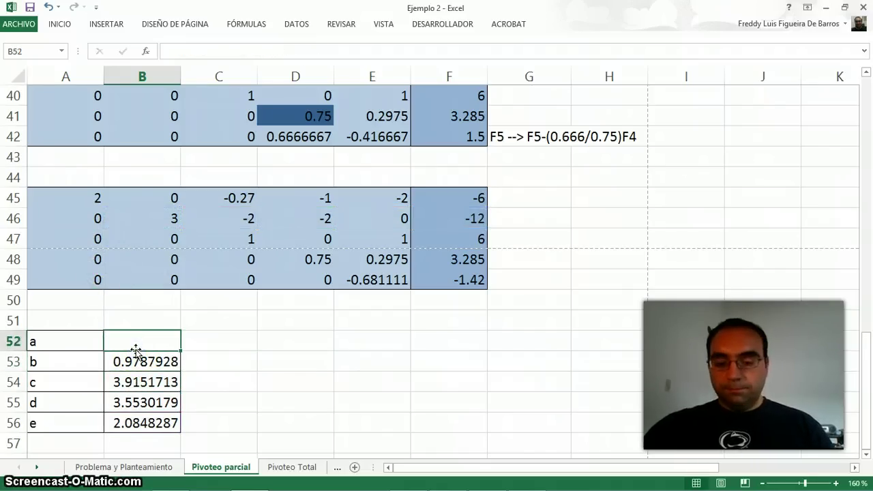
pyautogui.write('=(')
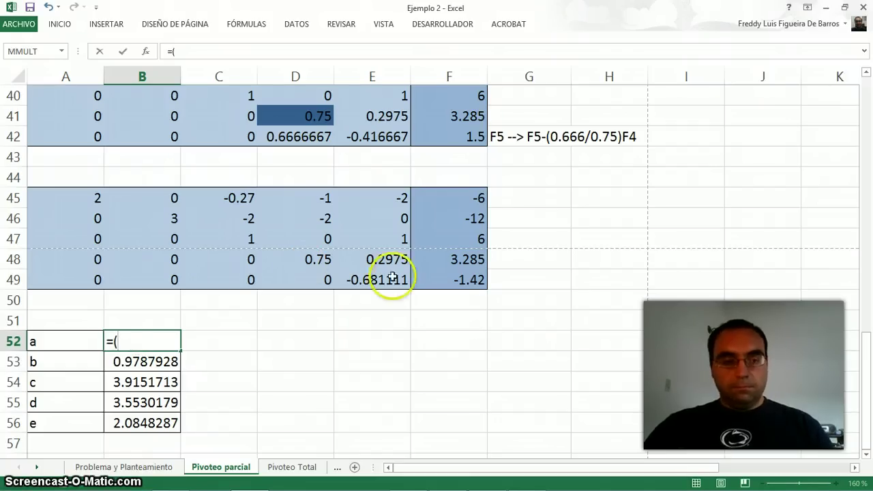
pyautogui.click(479, 197)
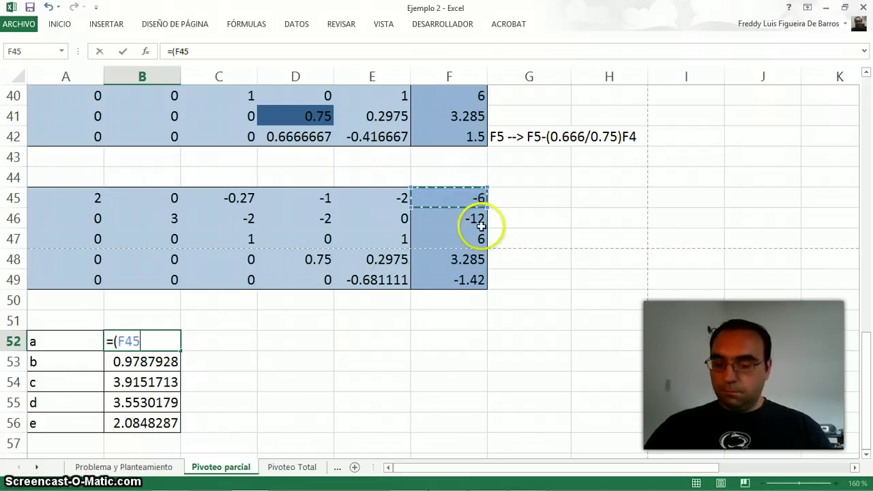
pyautogui.write('-')
pyautogui.click(395, 197)
pyautogui.write('*')
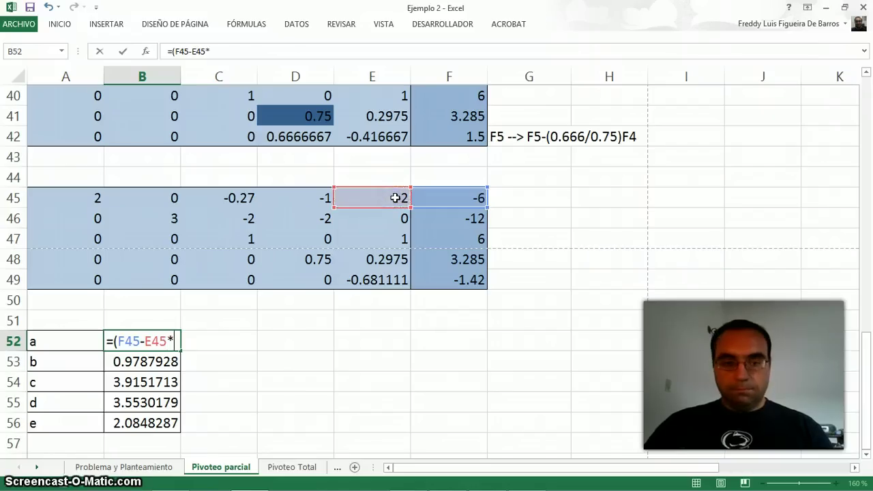
pyautogui.click(147, 423)
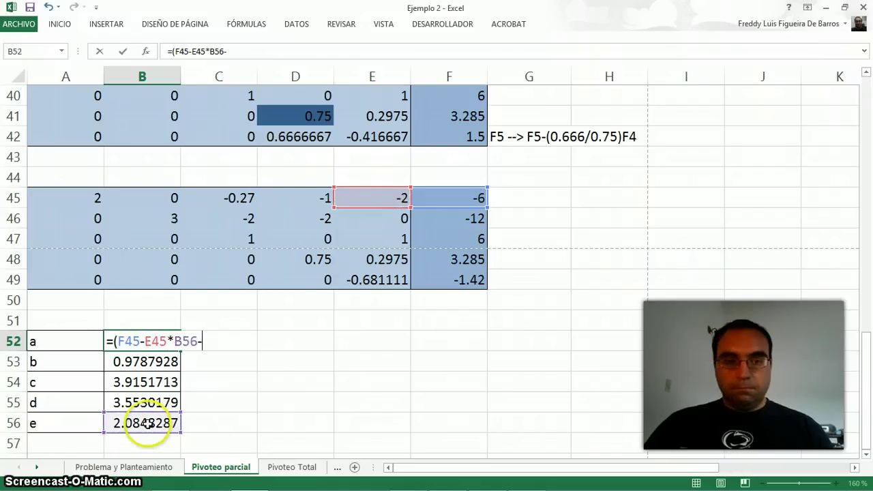
pyautogui.click(279, 202)
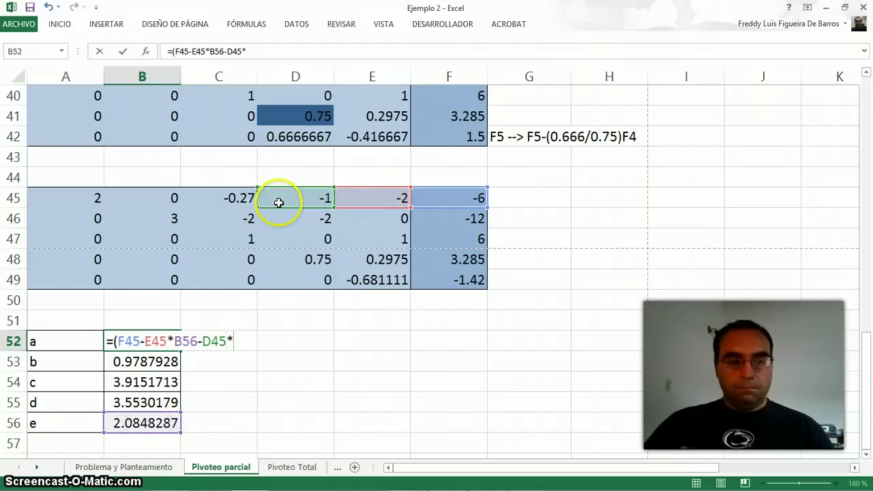
pyautogui.write('*')
pyautogui.click(160, 398)
pyautogui.write('-')
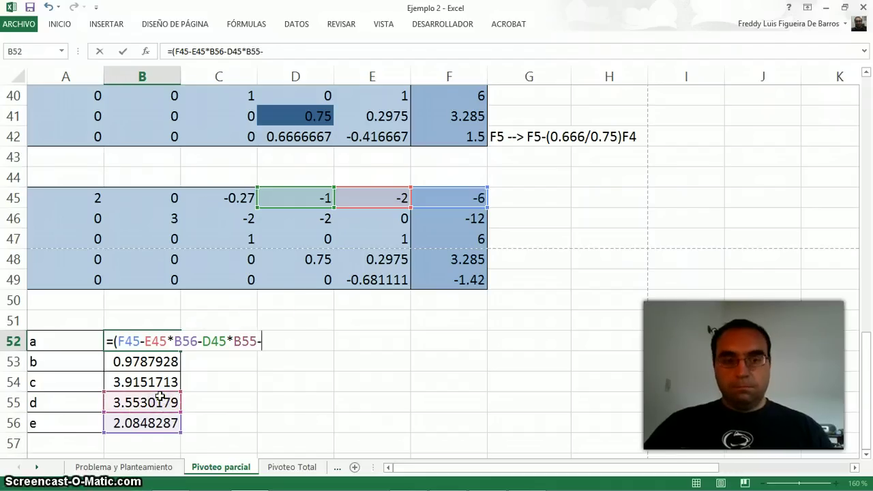
pyautogui.click(228, 198)
pyautogui.write('*')
pyautogui.click(154, 382)
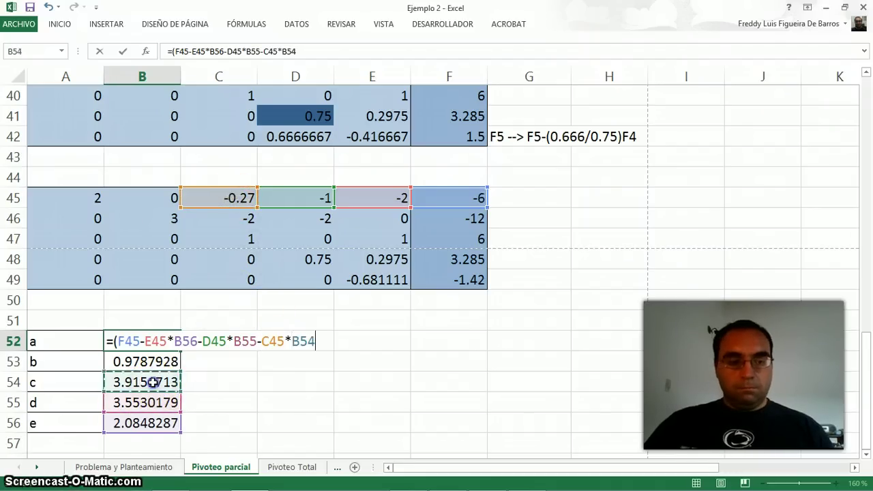
pyautogui.write('-')
pyautogui.click(142, 197)
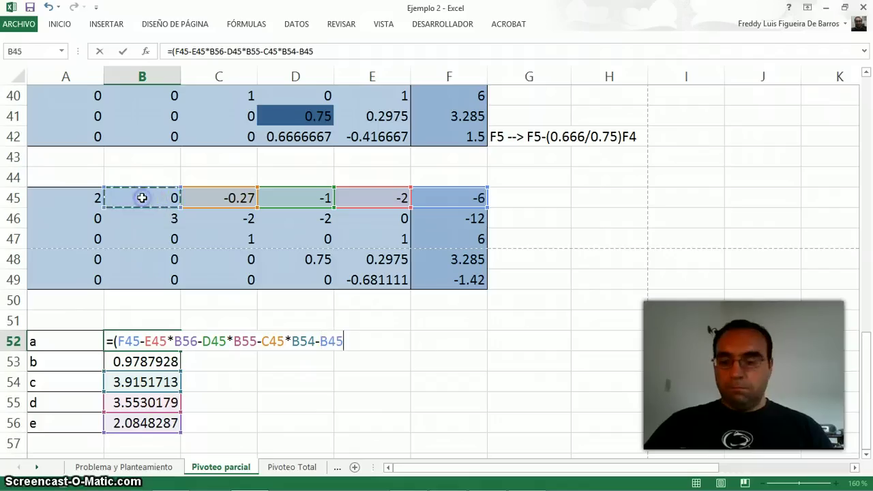
pyautogui.write('*')
pyautogui.click(125, 360)
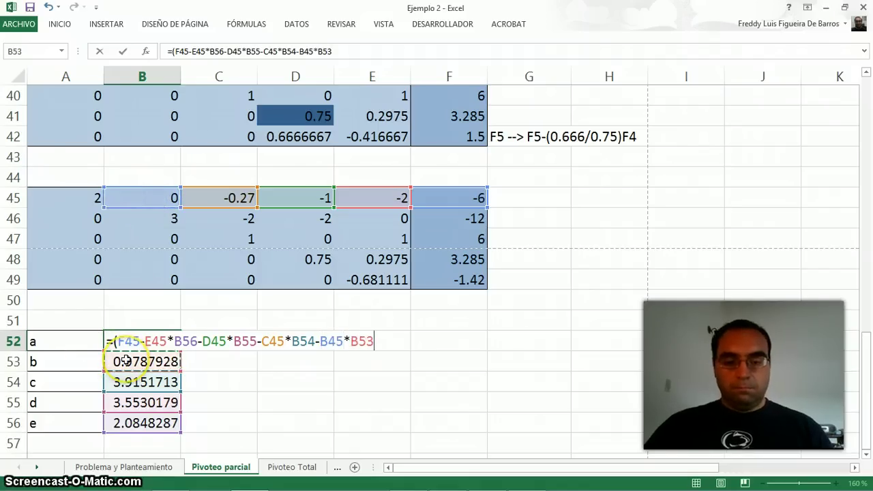
pyautogui.write(')')
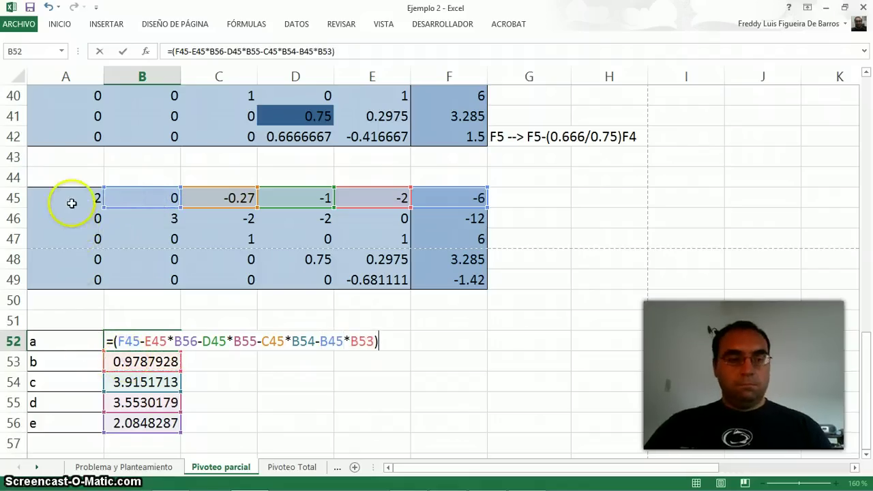
pyautogui.click(71, 199)
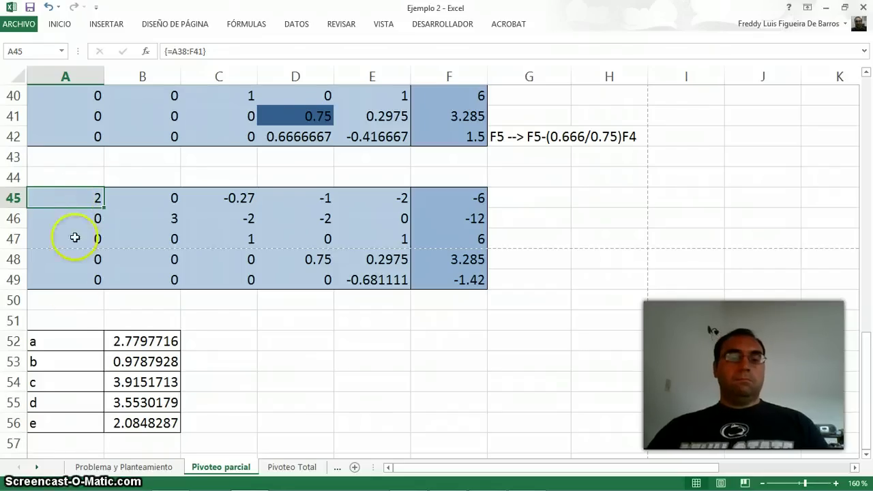
# - Complete the formula for a in B52 by dividing its parenthesised expression by A45
pyautogui.doubleClick(122, 341)
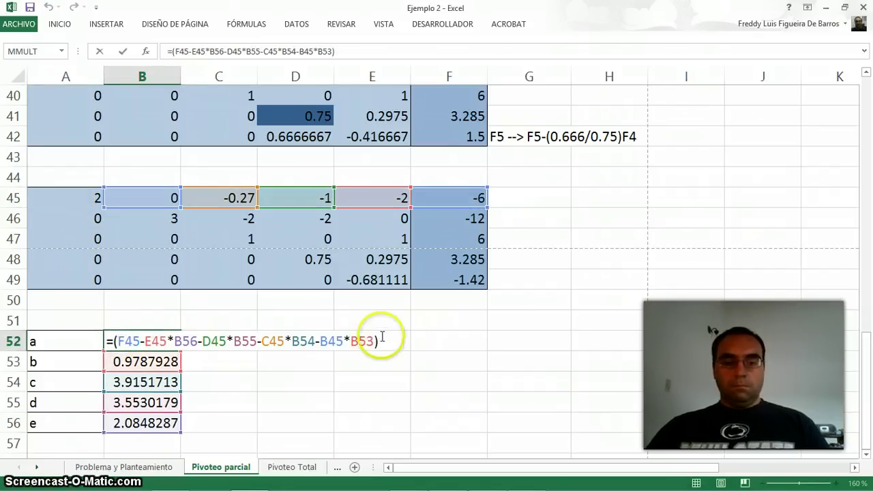
pyautogui.write('/')
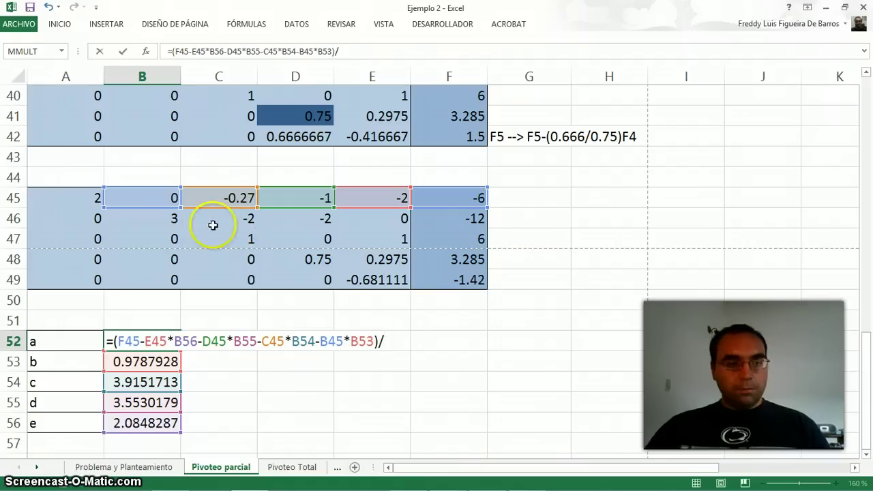
pyautogui.click(45, 197)
pyautogui.press('Return')
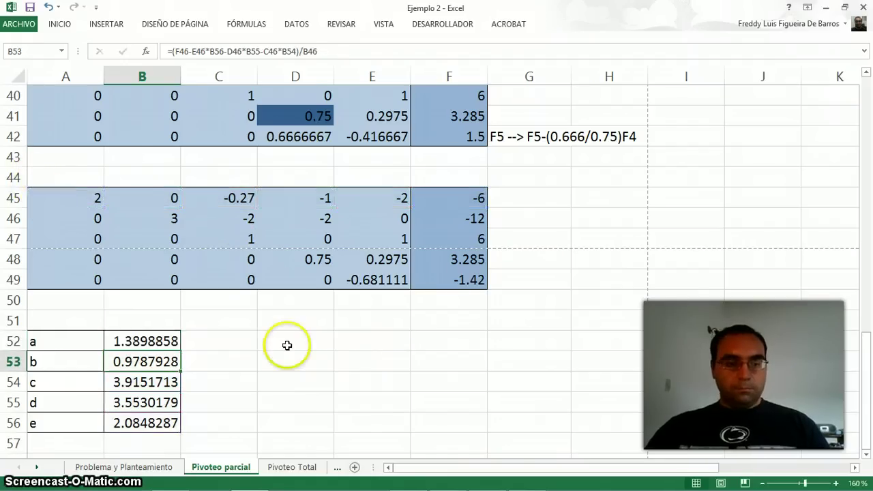
# - Enter the heading "Sustitución hacia atrás." in A51 above the table of unknowns
pyautogui.click(298, 355)
pyautogui.scroll(-1, 334, 370)
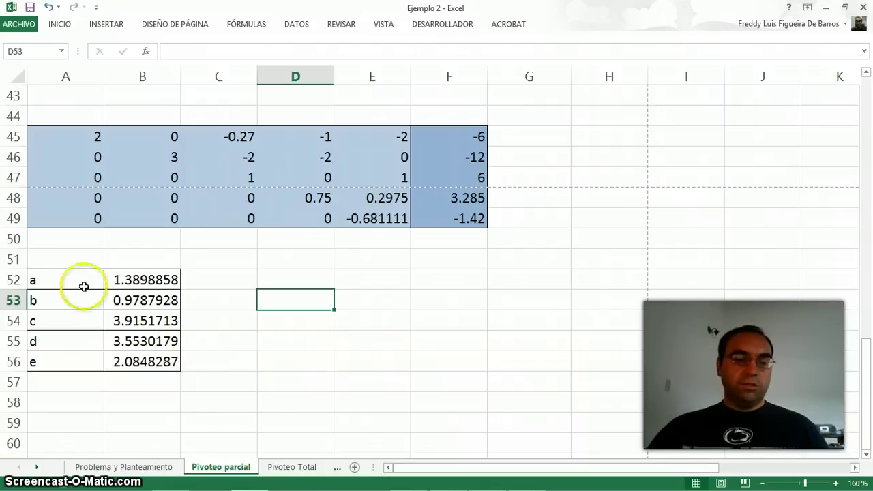
pyautogui.click(88, 258)
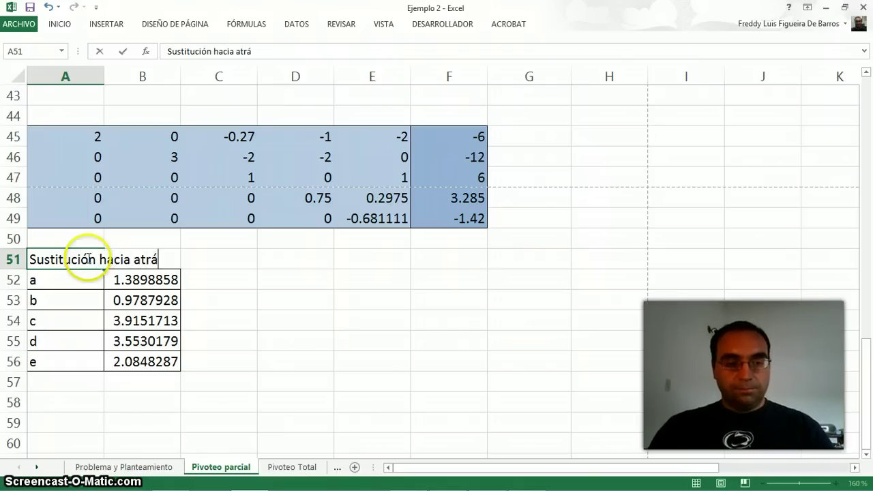
pyautogui.write('.')
pyautogui.click(293, 338)
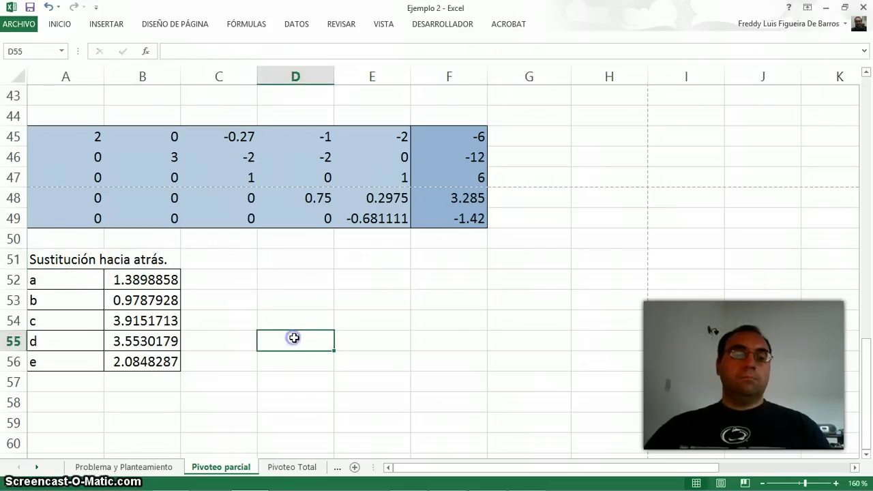